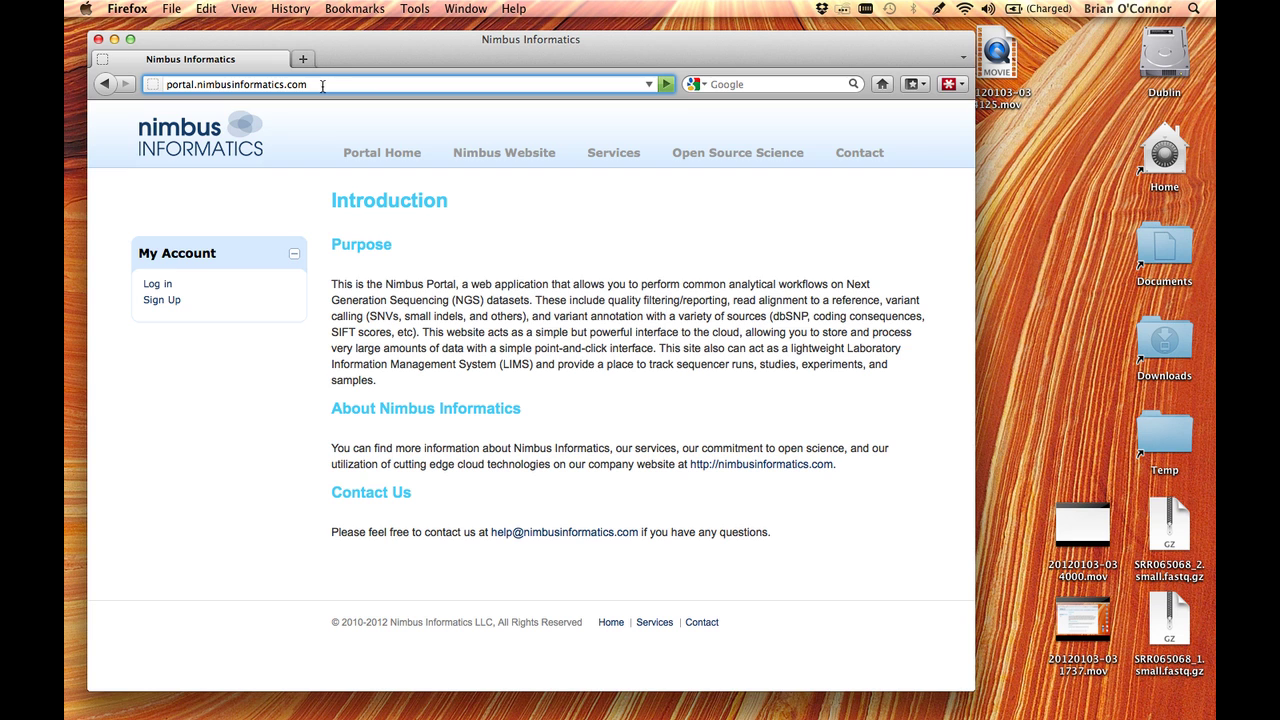
# Step: Open portal.nimbusinformatics.com and log in with the prefilled account credentials
pyautogui.press('Return')
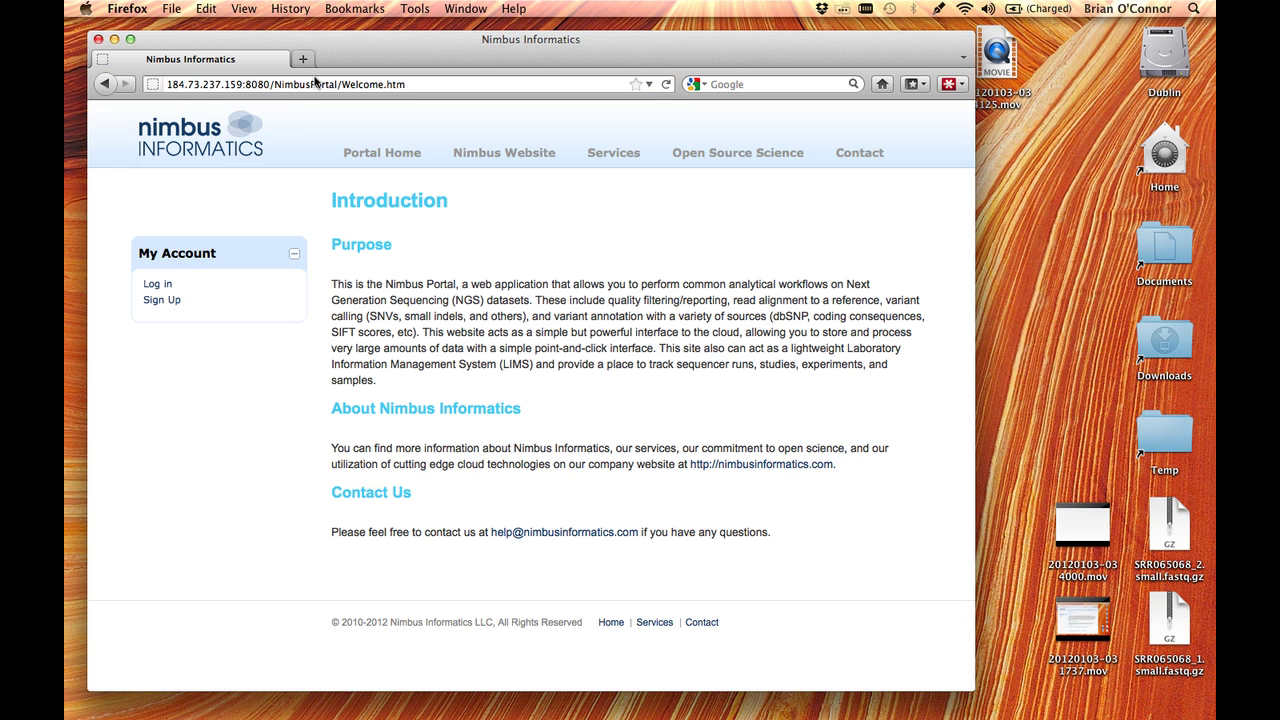
pyautogui.click(160, 283)
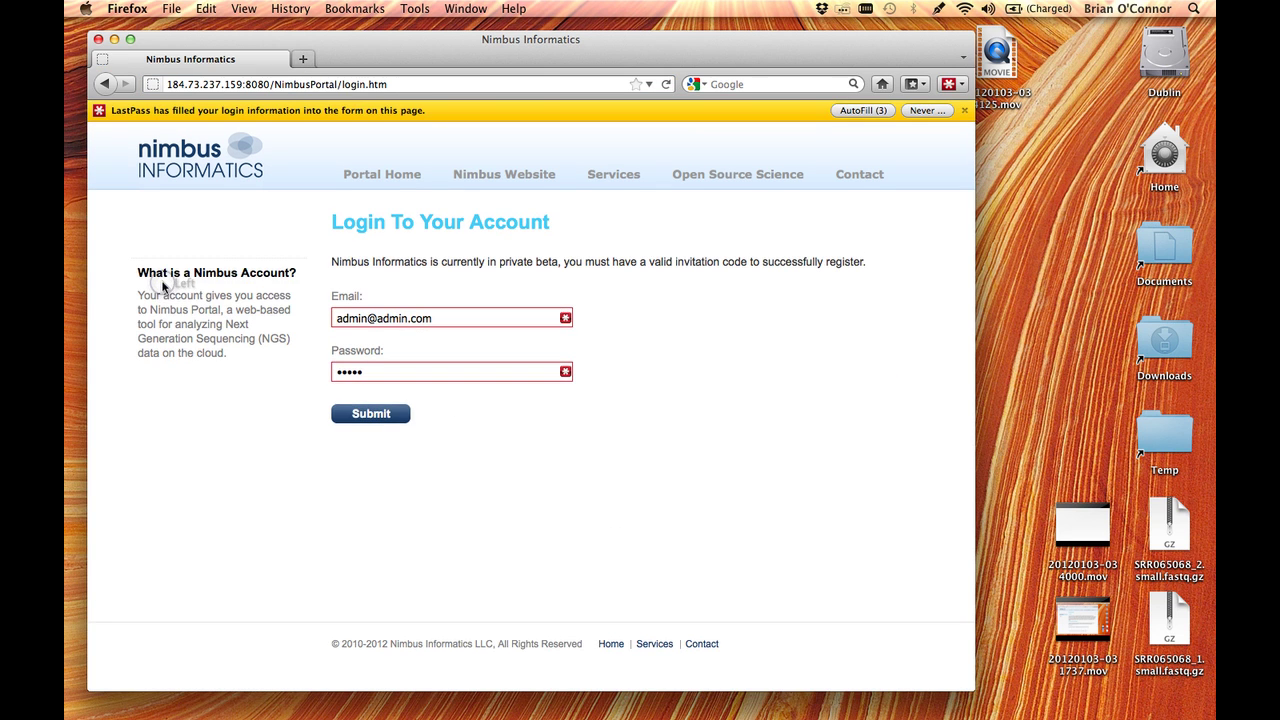
pyautogui.click(372, 405)
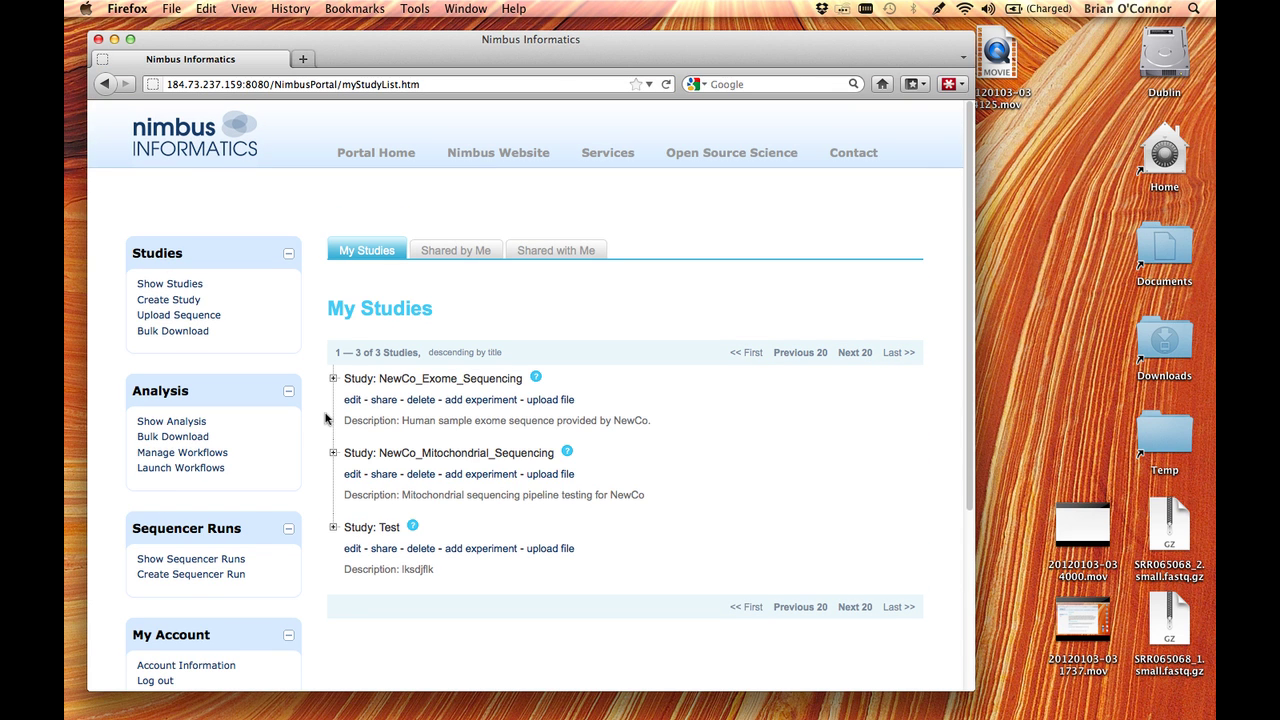
# Step: Expand the Test study through its experiment, Chr22 Normal/Tumor sample, IUS and upload event to view the uploaded fastq files
pyautogui.click(372, 530)
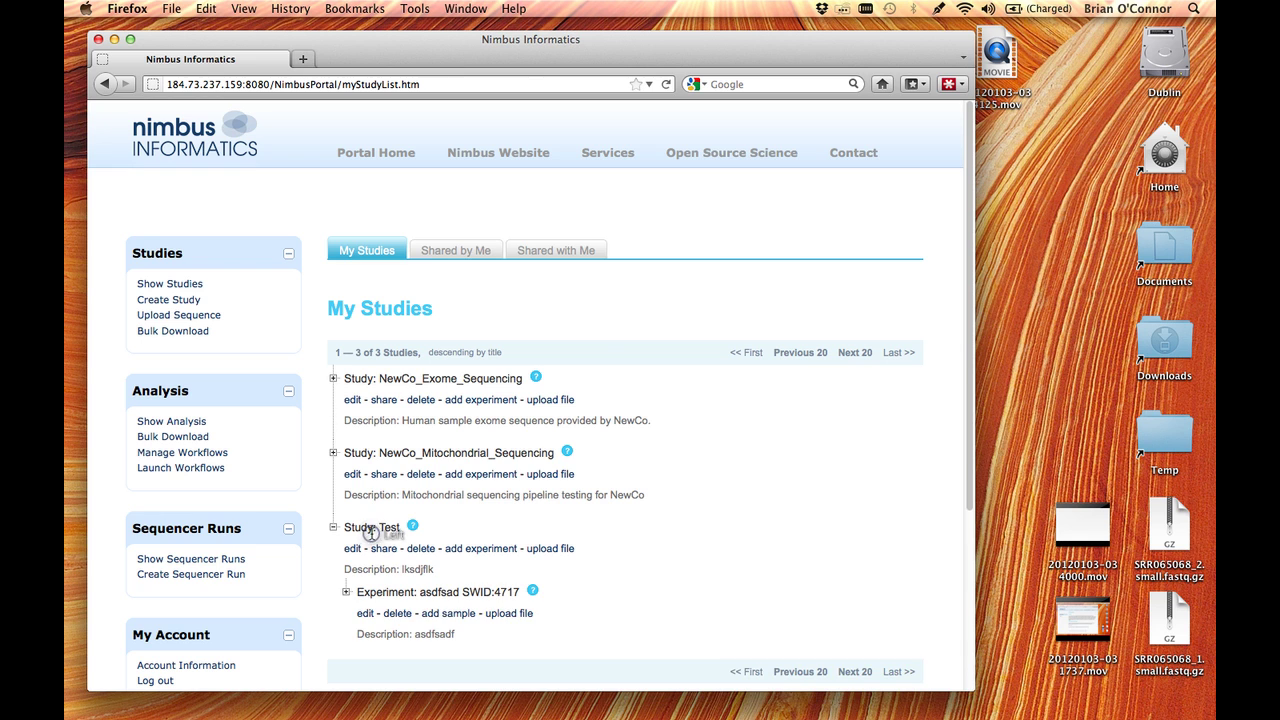
pyautogui.scroll(-4, 371, 539)
pyautogui.click(458, 396)
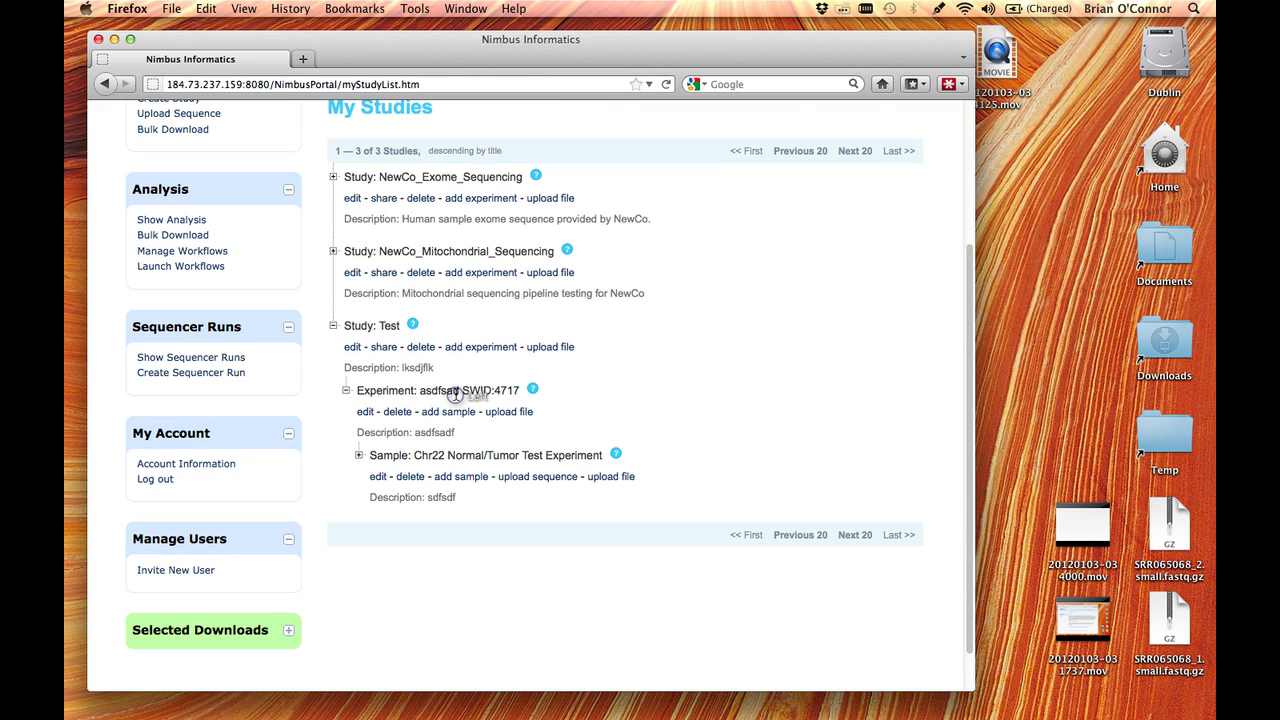
pyautogui.click(476, 454)
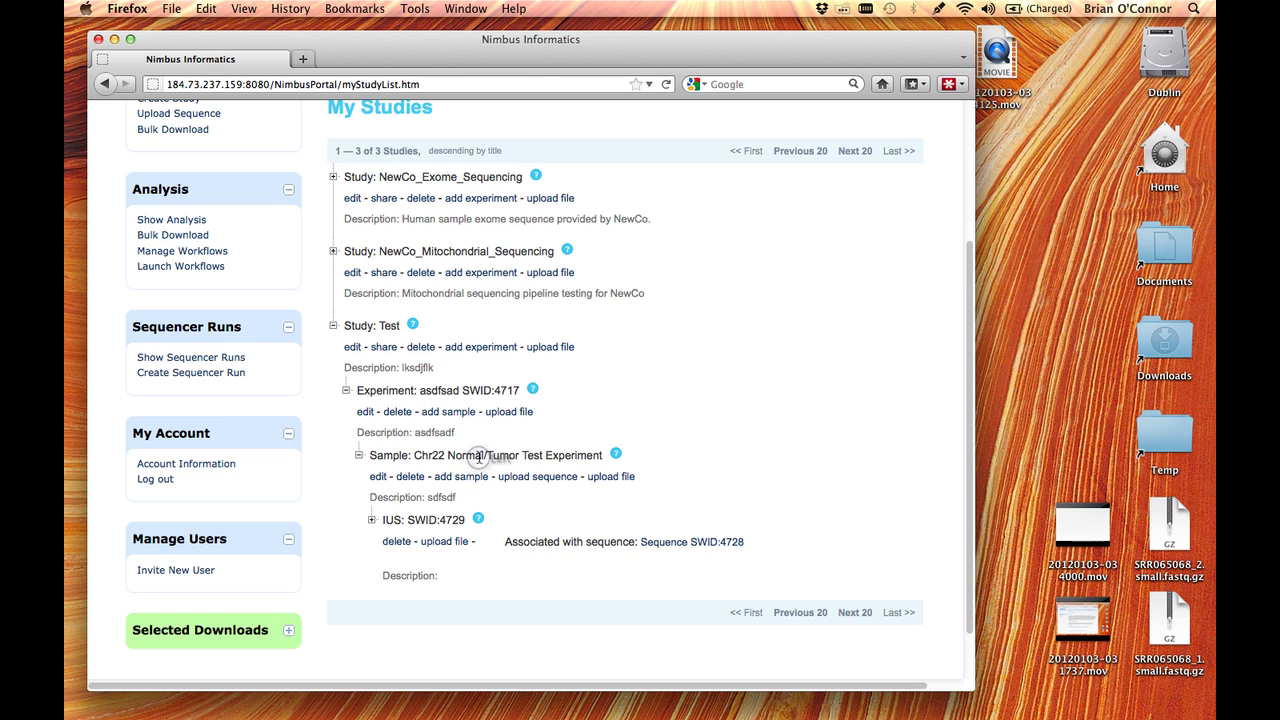
pyautogui.scroll(-1, 479, 456)
pyautogui.scroll(-2, 479, 456)
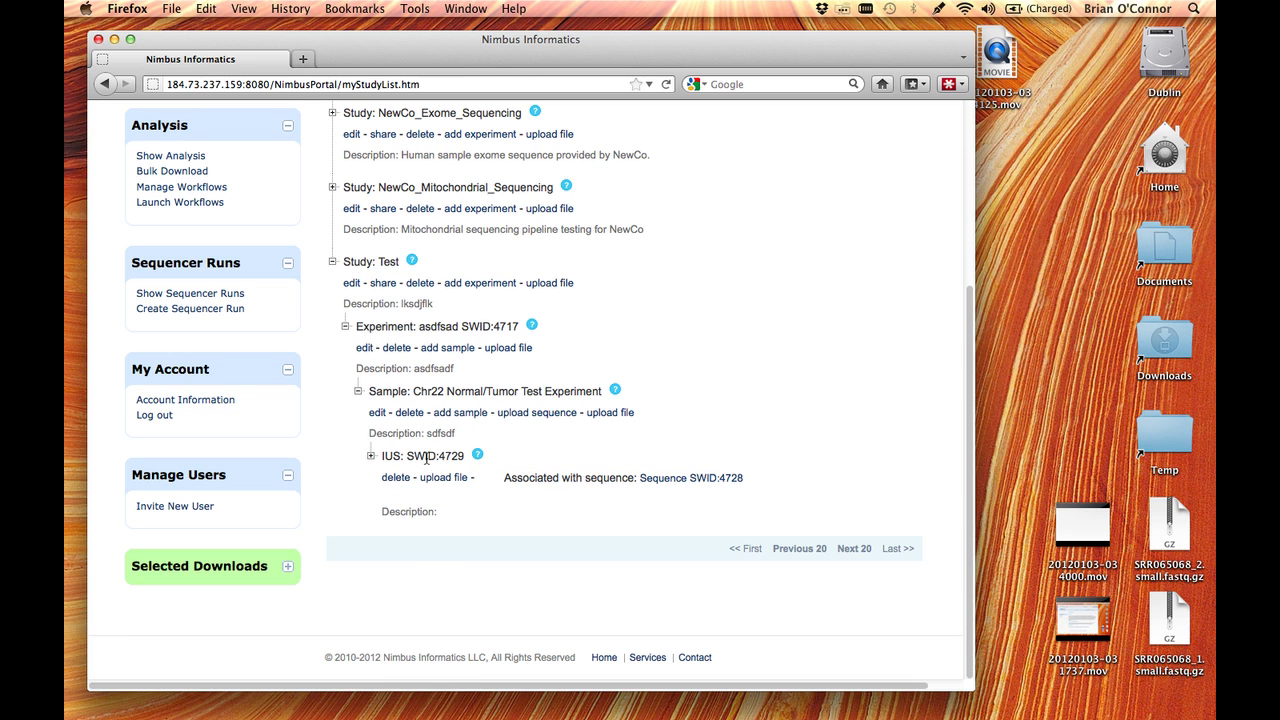
pyautogui.click(434, 455)
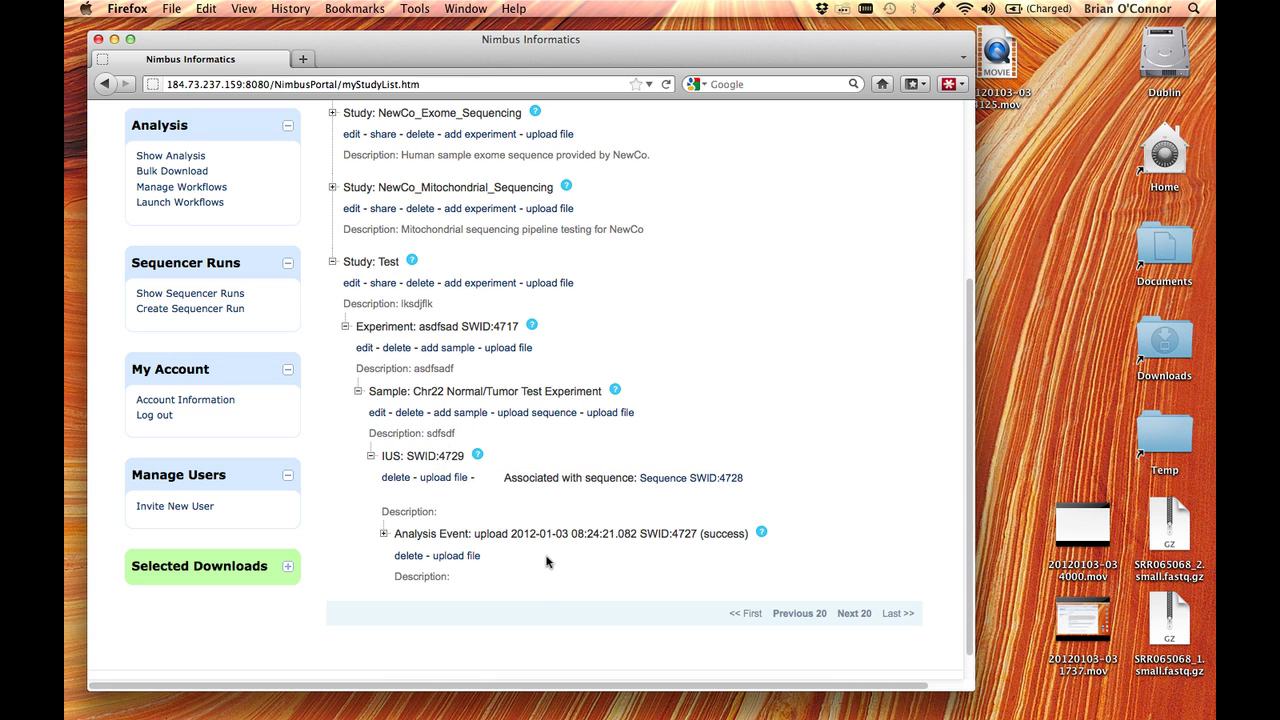
pyautogui.click(568, 533)
pyautogui.scroll(-5, 568, 533)
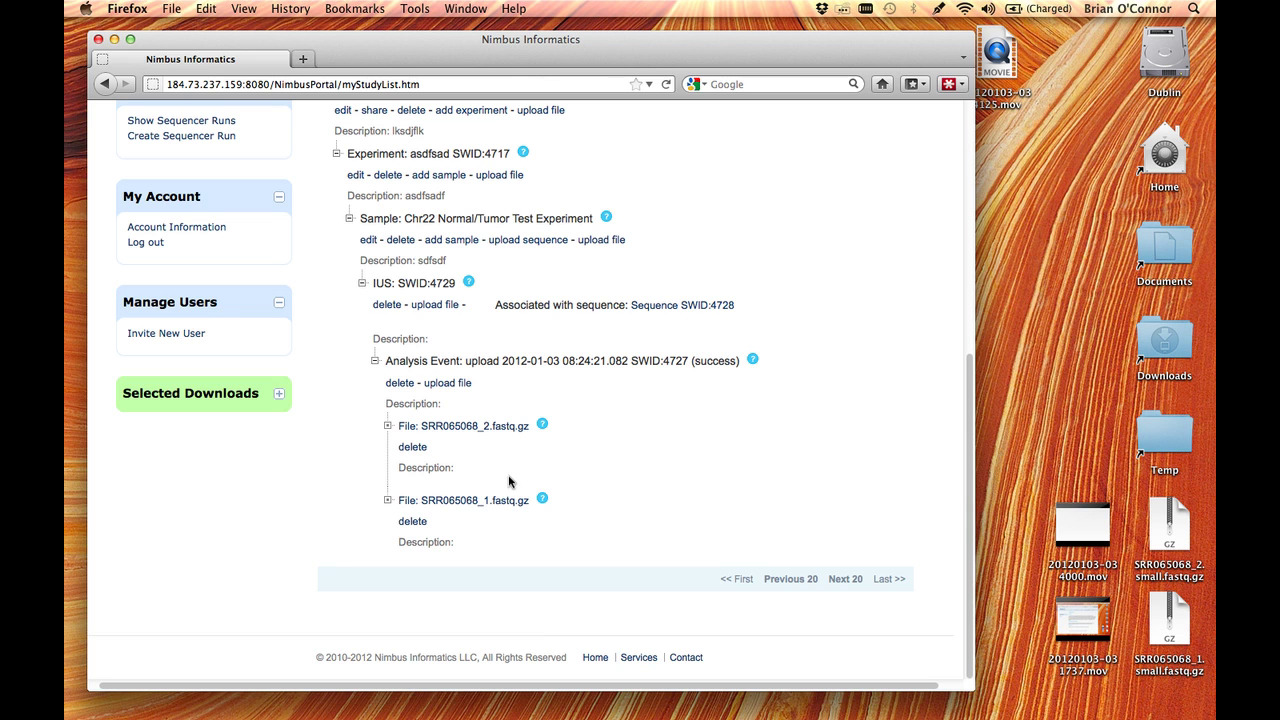
# Step: Set up a workflow launch with VariantAnnotationVCFInput 0.10.1 and proceed to its input selection
pyautogui.scroll(3, 508, 481)
pyautogui.scroll(4, 508, 481)
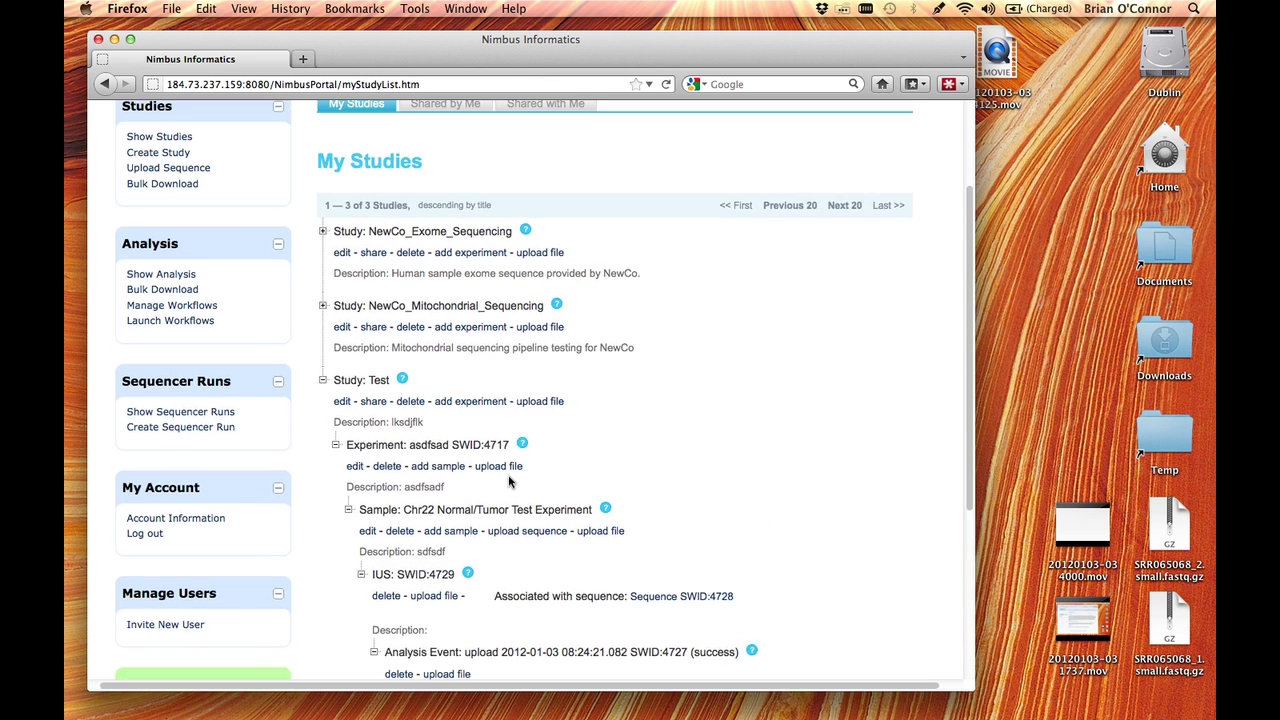
pyautogui.scroll(3, 508, 481)
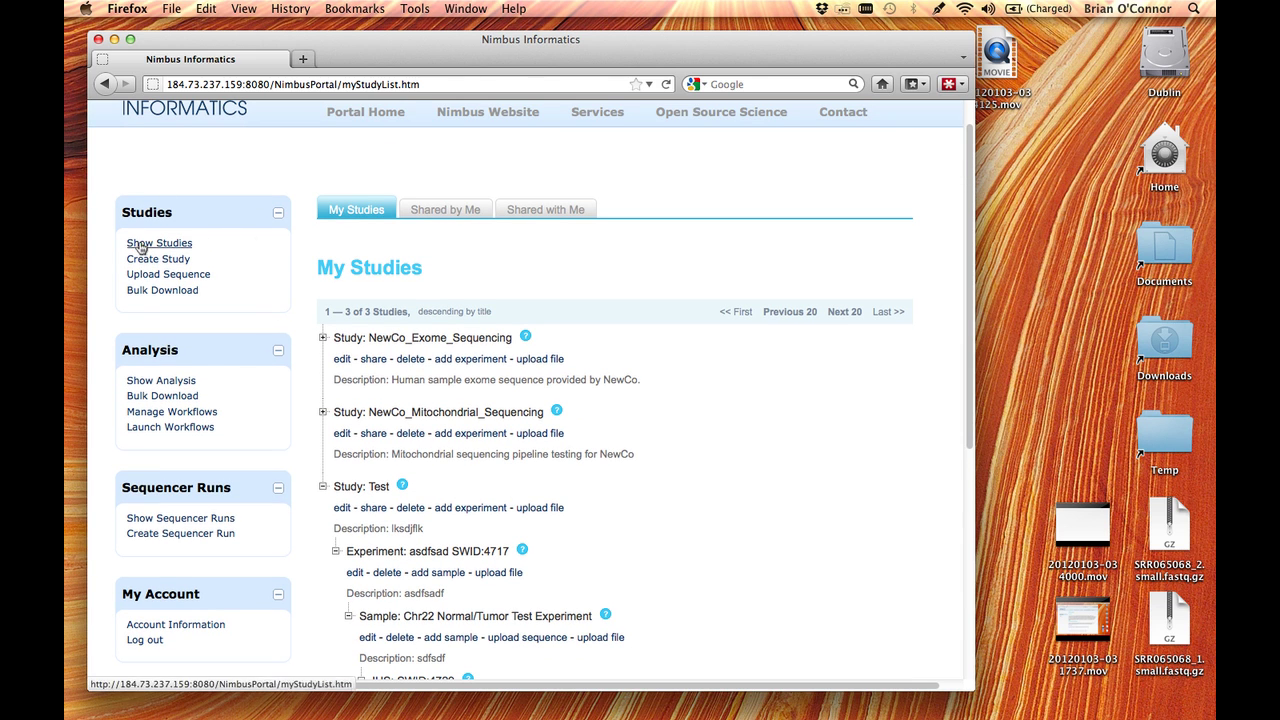
pyautogui.click(172, 427)
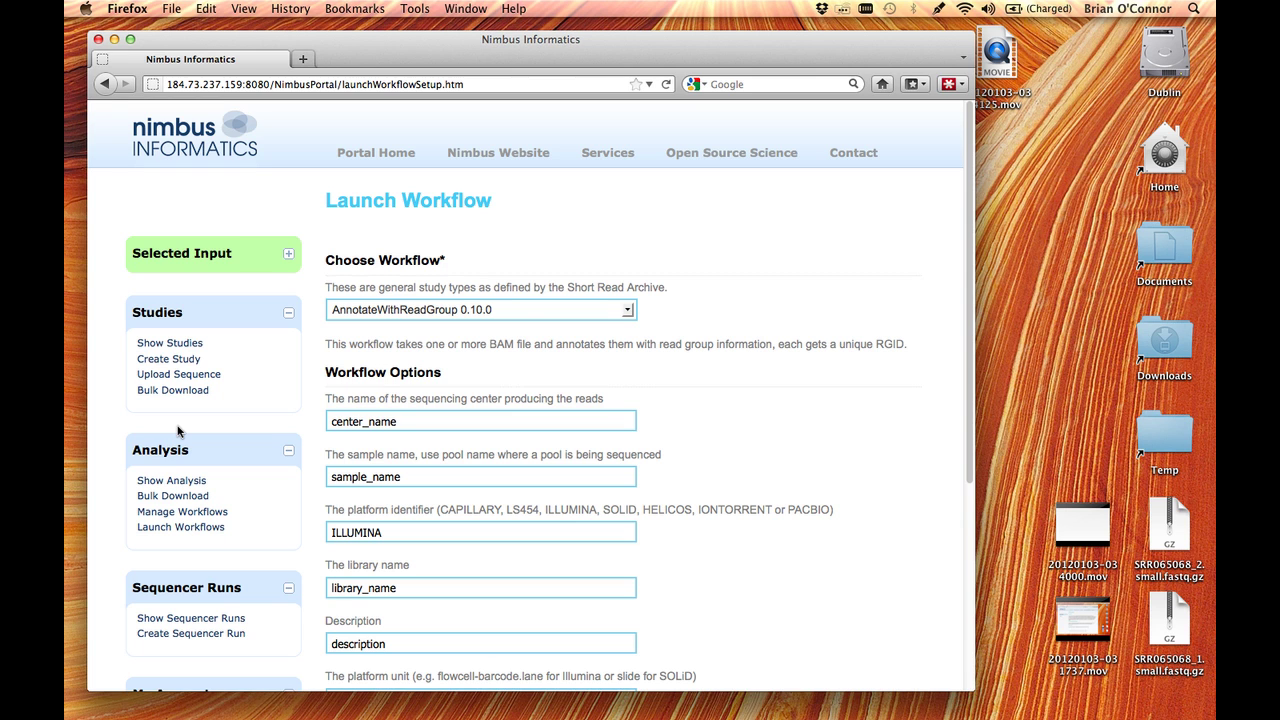
pyautogui.click(524, 312)
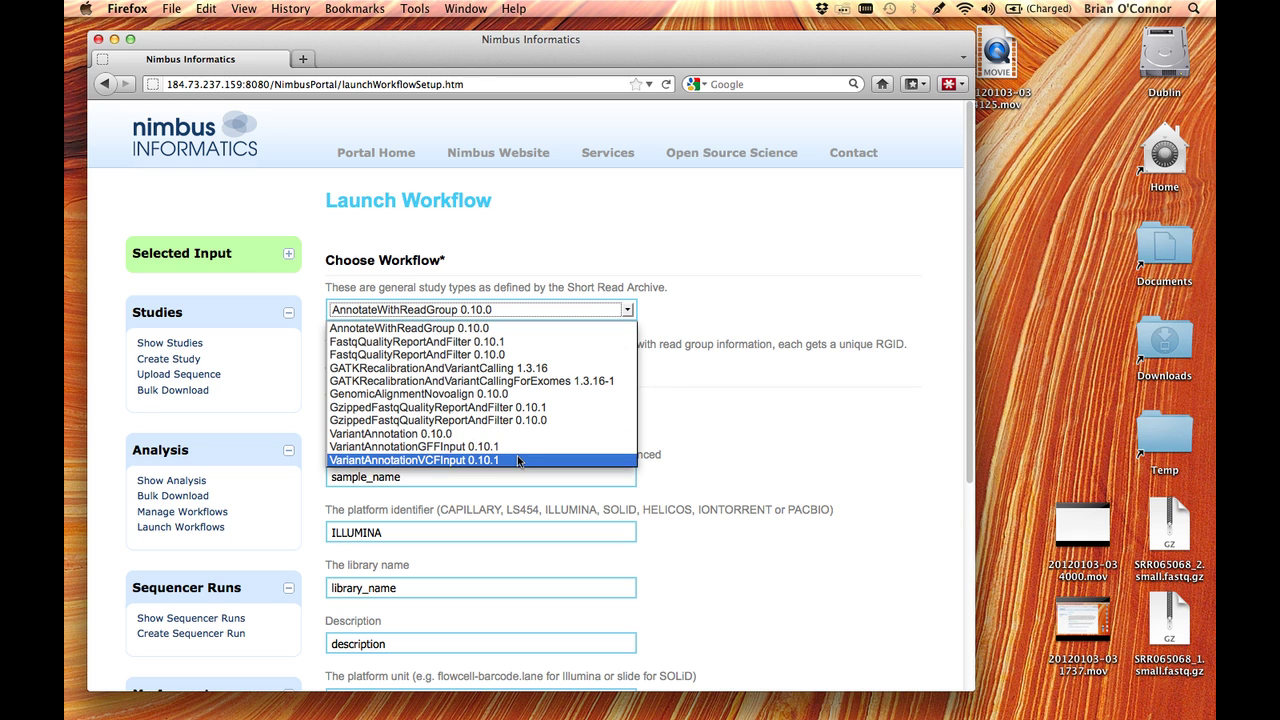
pyautogui.click(518, 460)
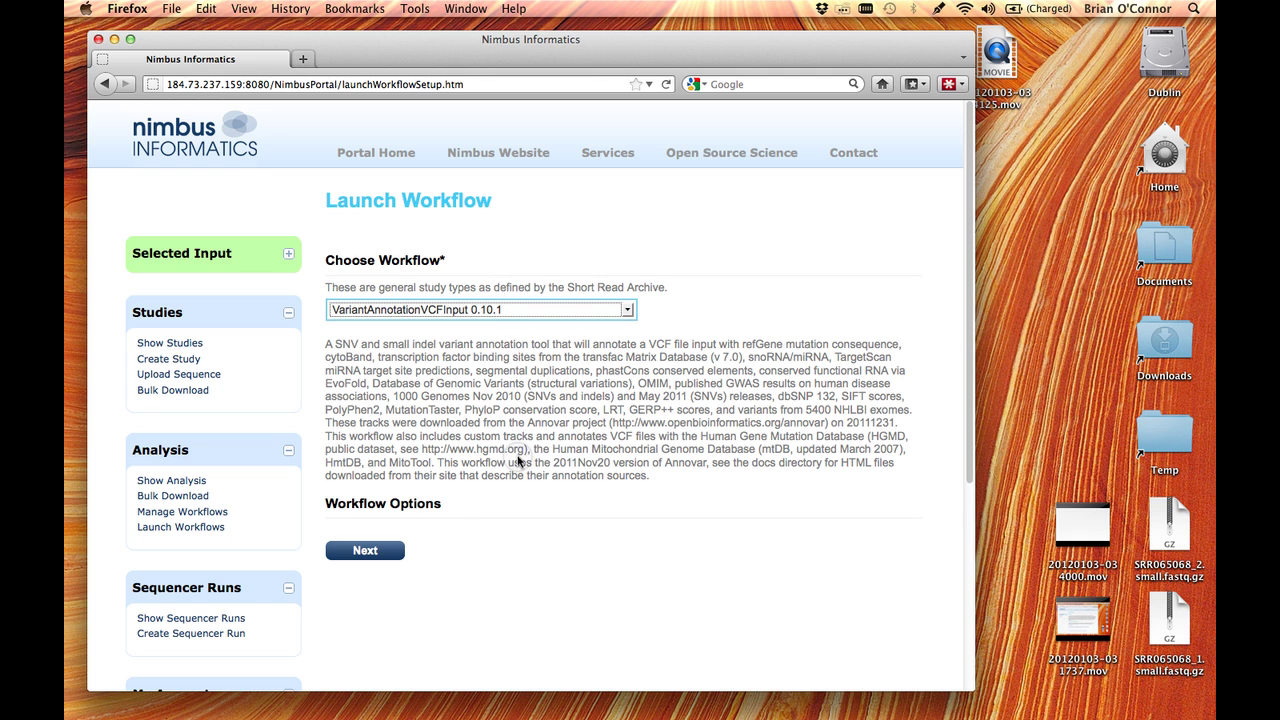
pyautogui.click(378, 551)
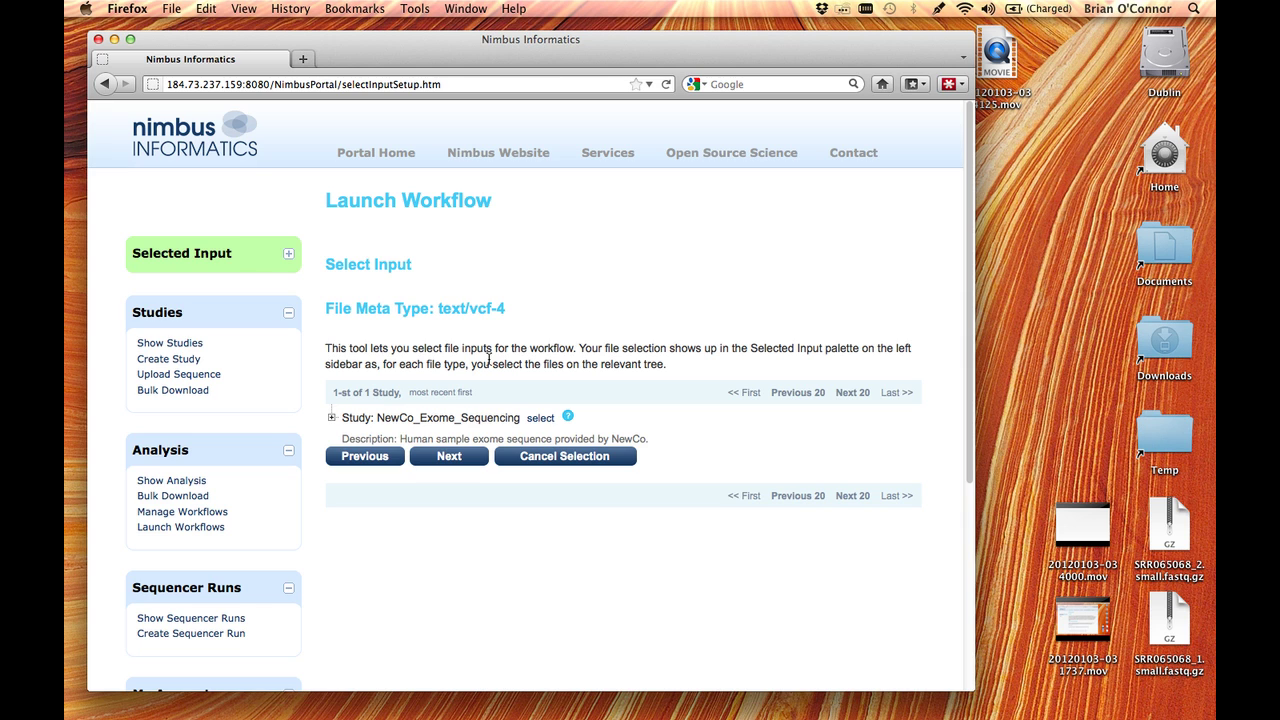
# Step: Expand NewCo_Exome_Sequencing through experiment Sample_Exome_SRR065069 and upload event SWID:2659 down to the FastqQualityReportAndFilter event's children
pyautogui.click(508, 417)
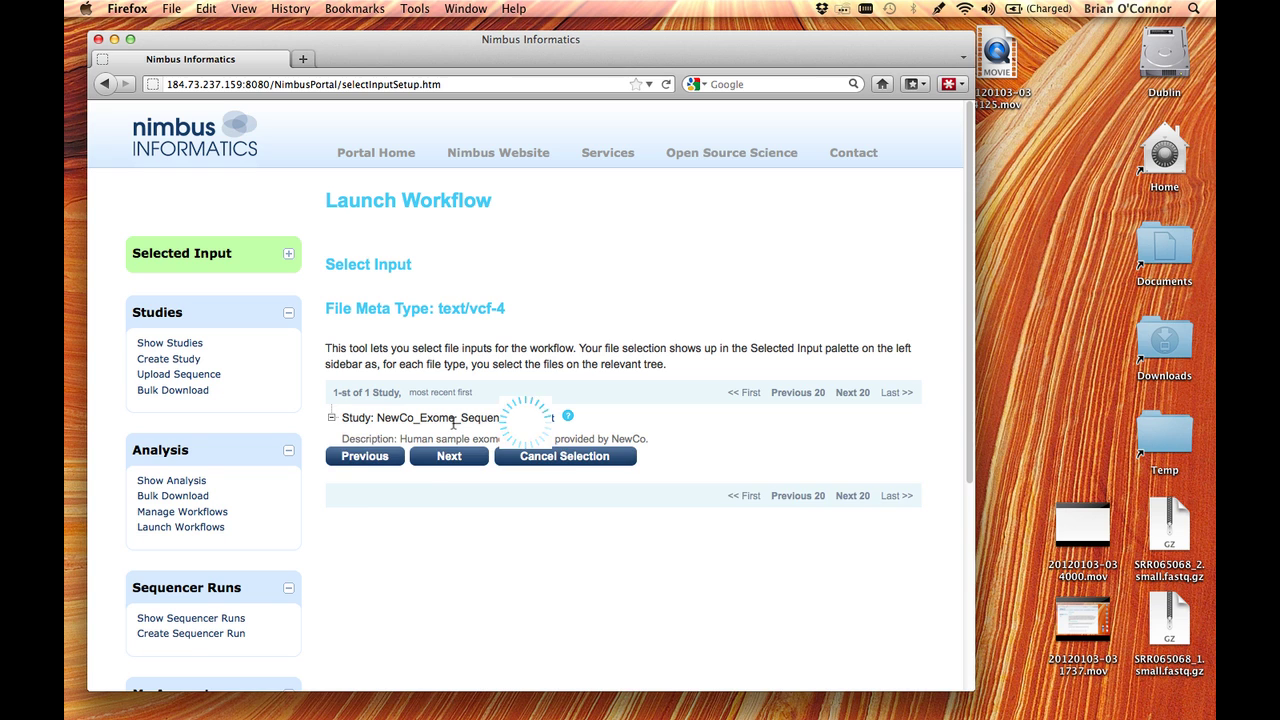
pyautogui.click(487, 461)
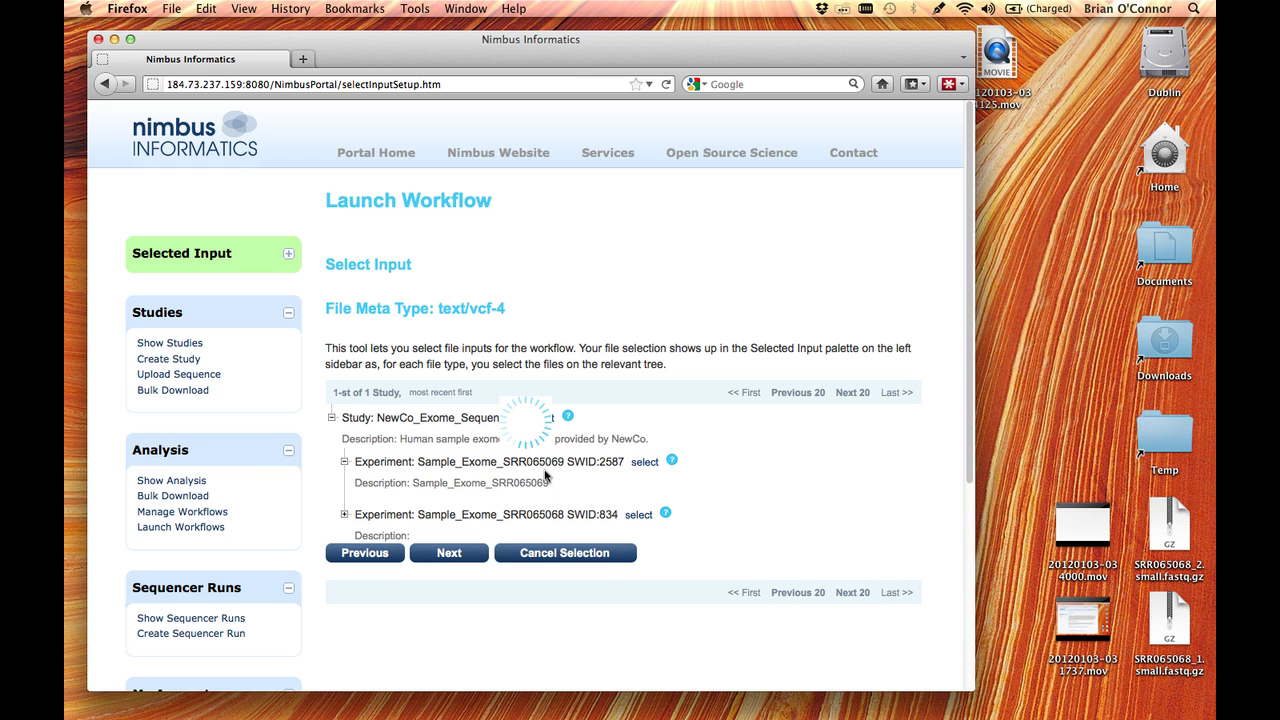
pyautogui.scroll(-3, 549, 475)
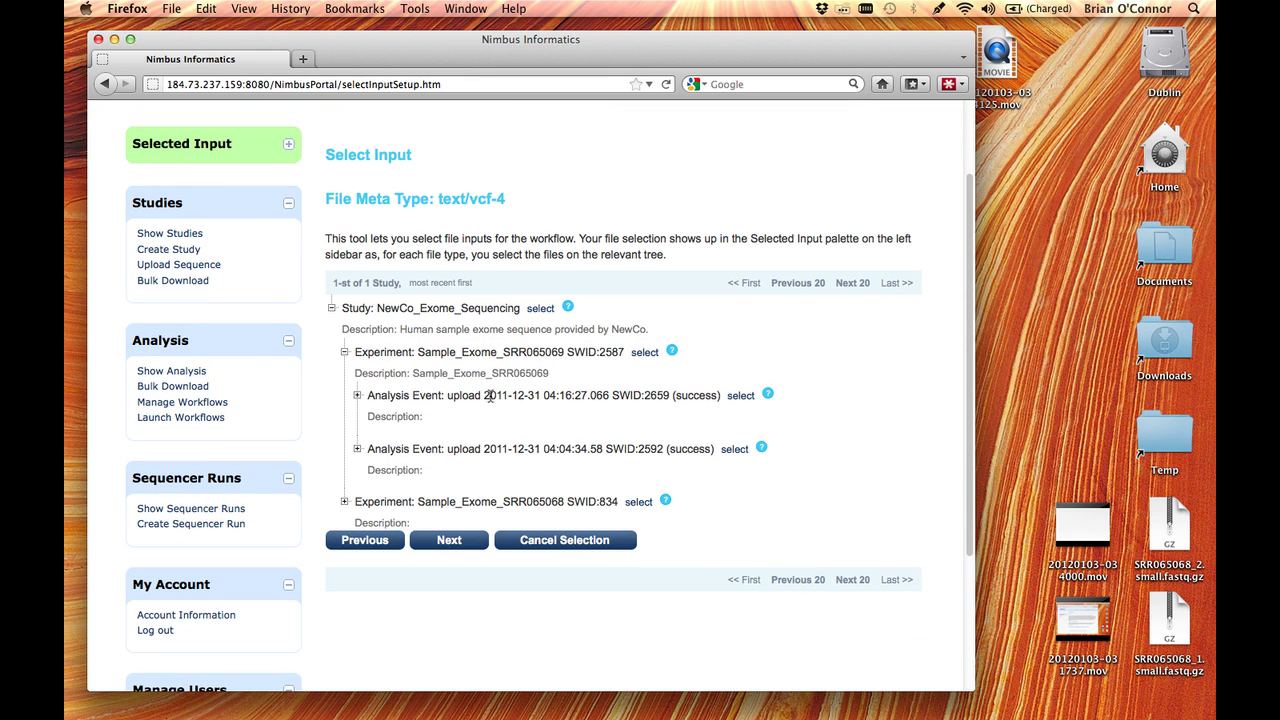
pyautogui.click(500, 400)
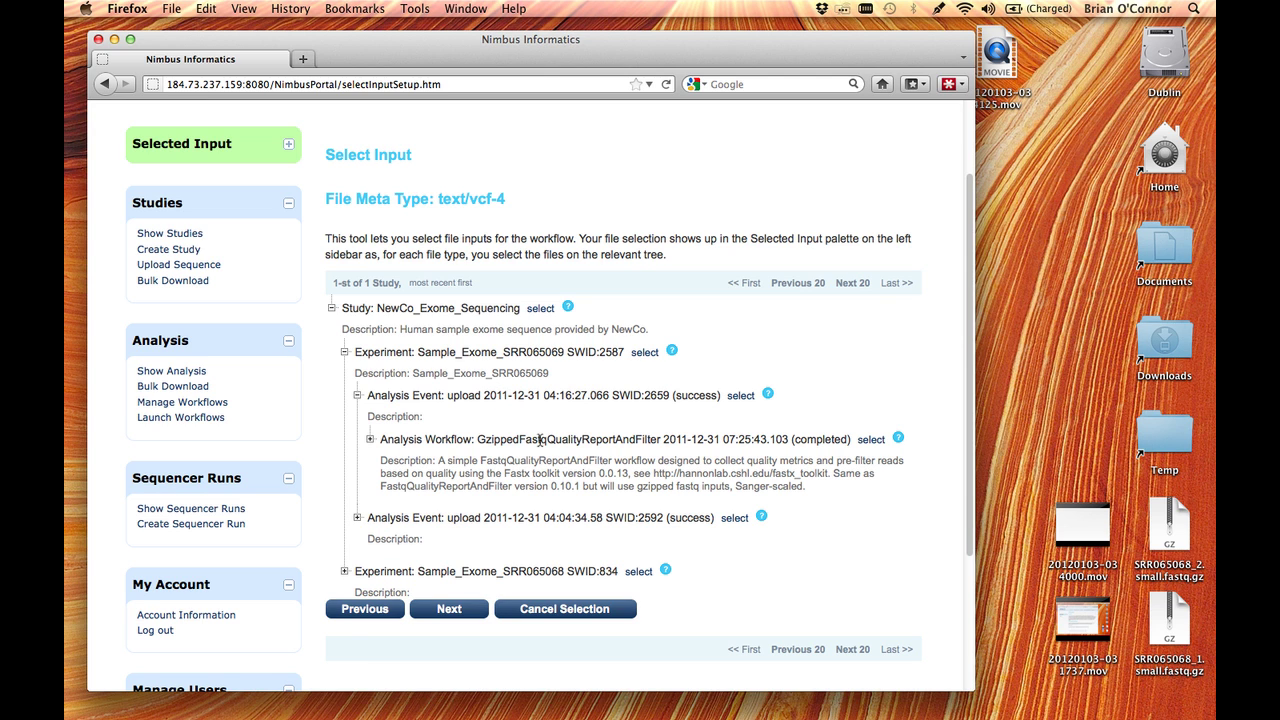
pyautogui.click(540, 441)
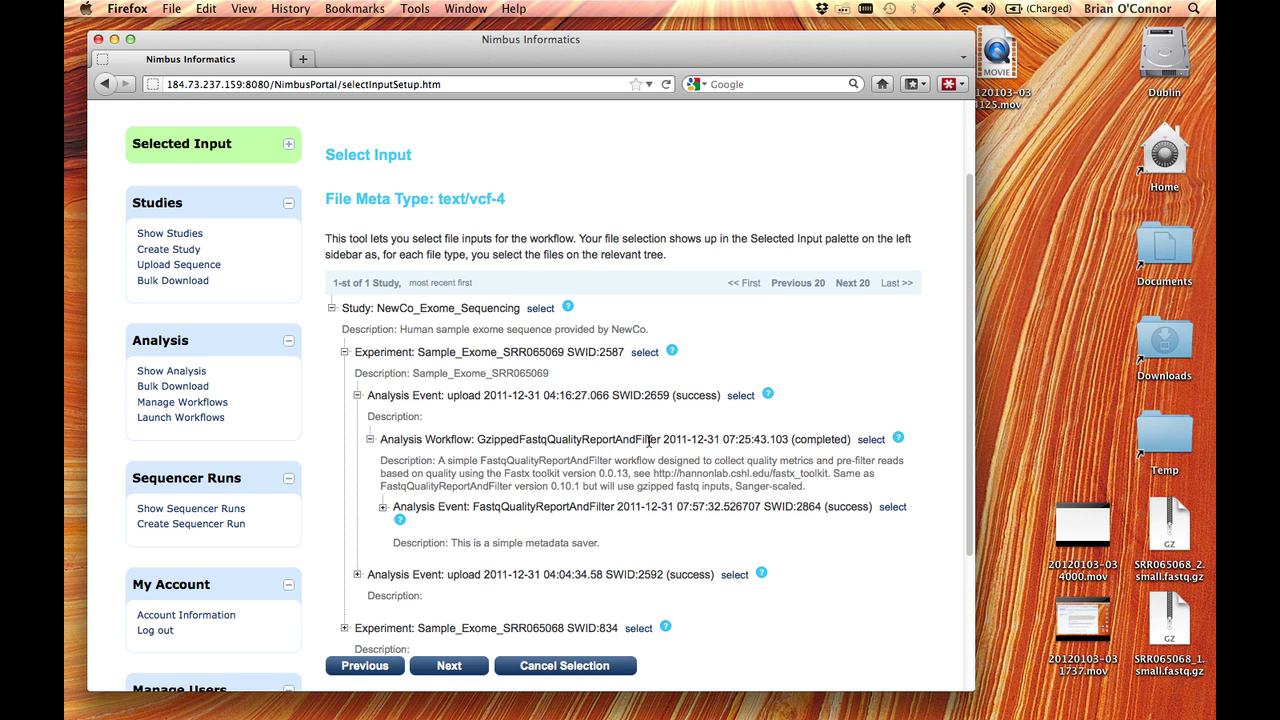
pyautogui.click(663, 508)
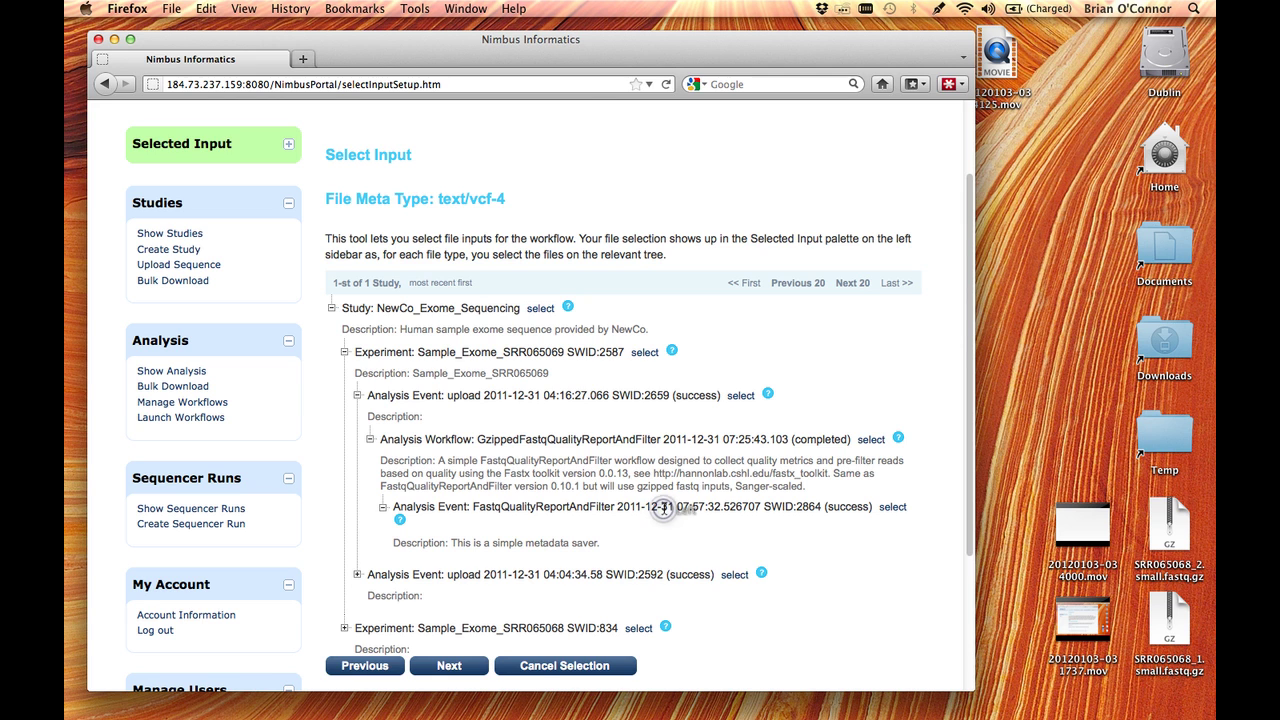
# Step: Expand the GenomicAlignmentNovoalign workflow of 09:09:35.66 through its Novoalign, PicardConvertNovoalign, PicardSortNovoalign and PicardAddReadGroups events
pyautogui.scroll(-3, 660, 500)
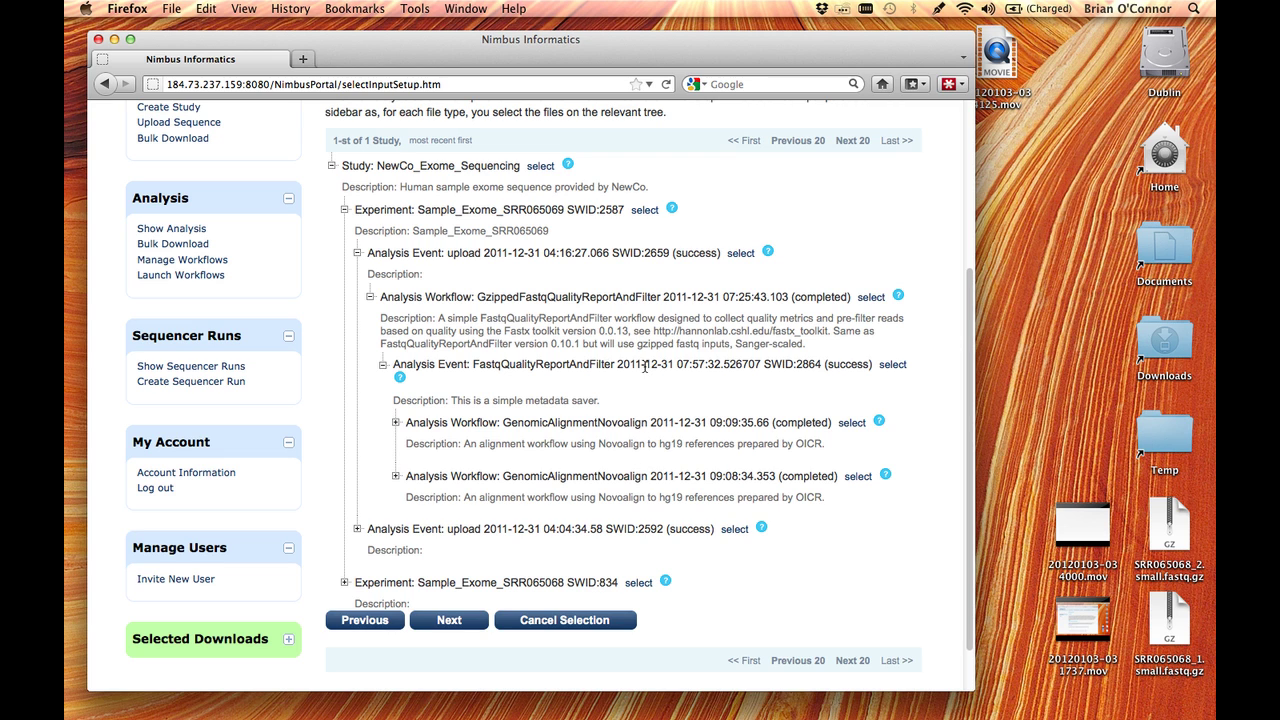
pyautogui.click(632, 422)
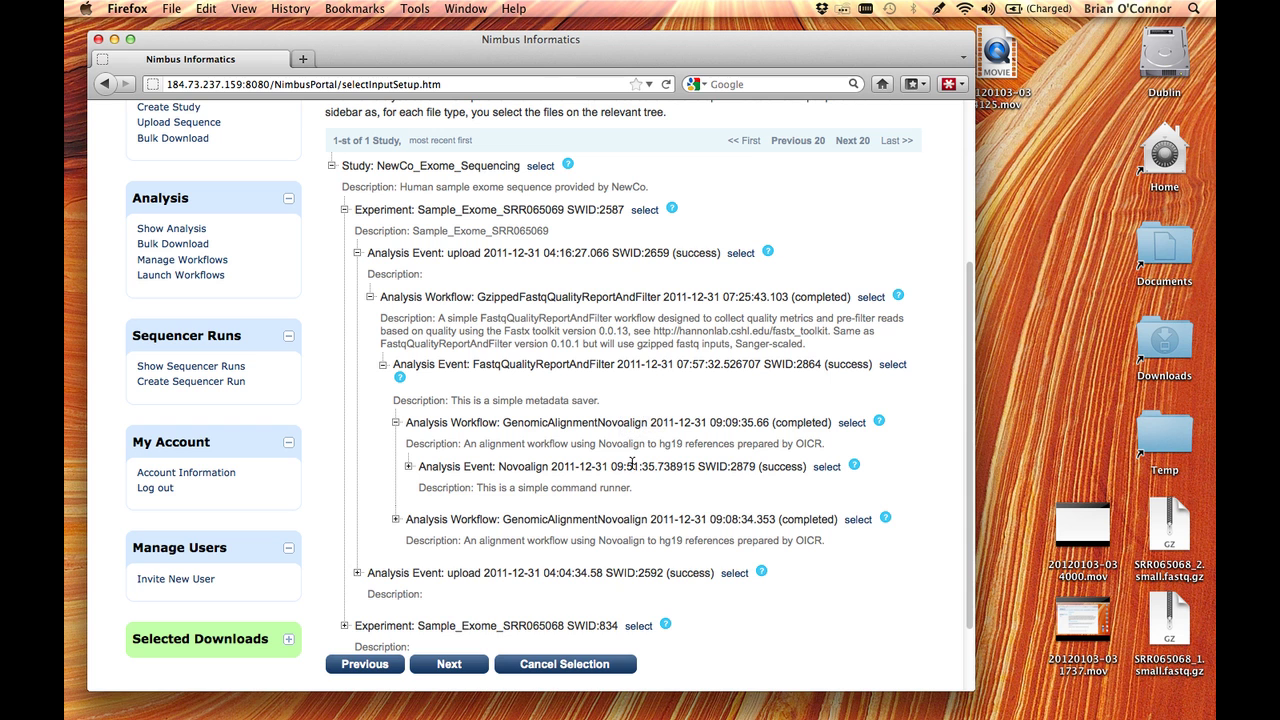
pyautogui.click(632, 465)
pyautogui.scroll(-3, 636, 420)
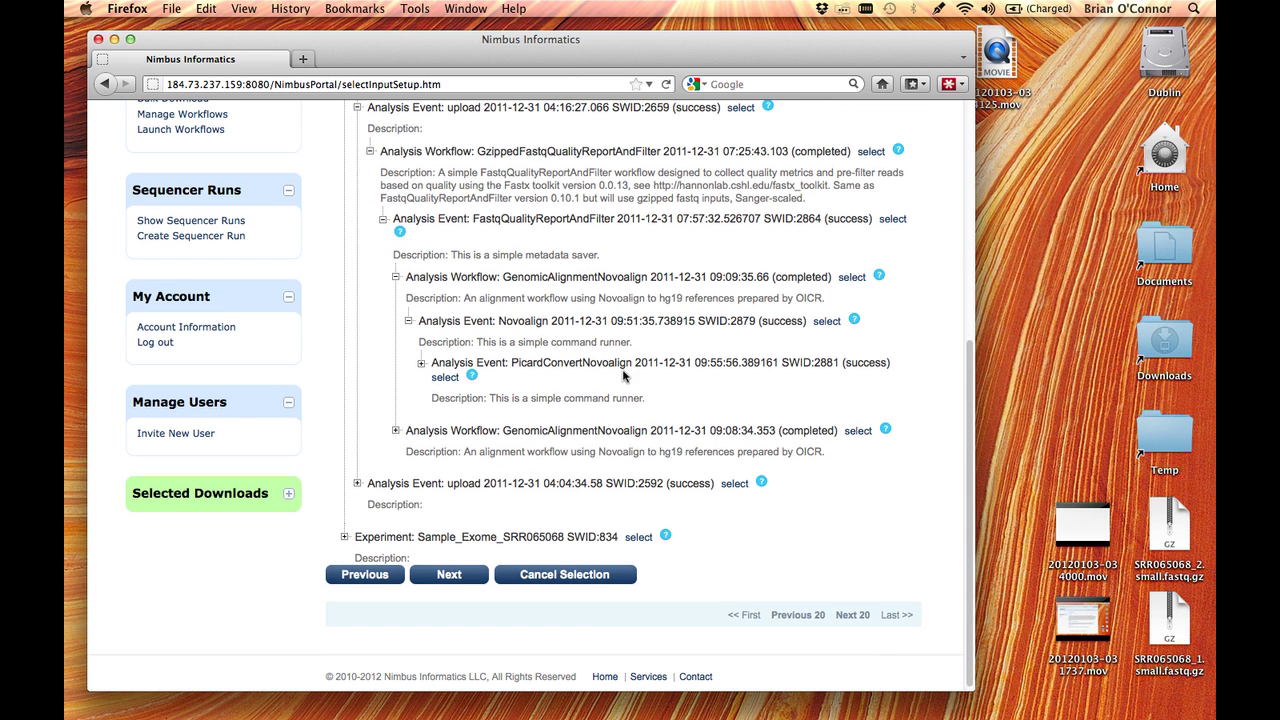
pyautogui.click(640, 360)
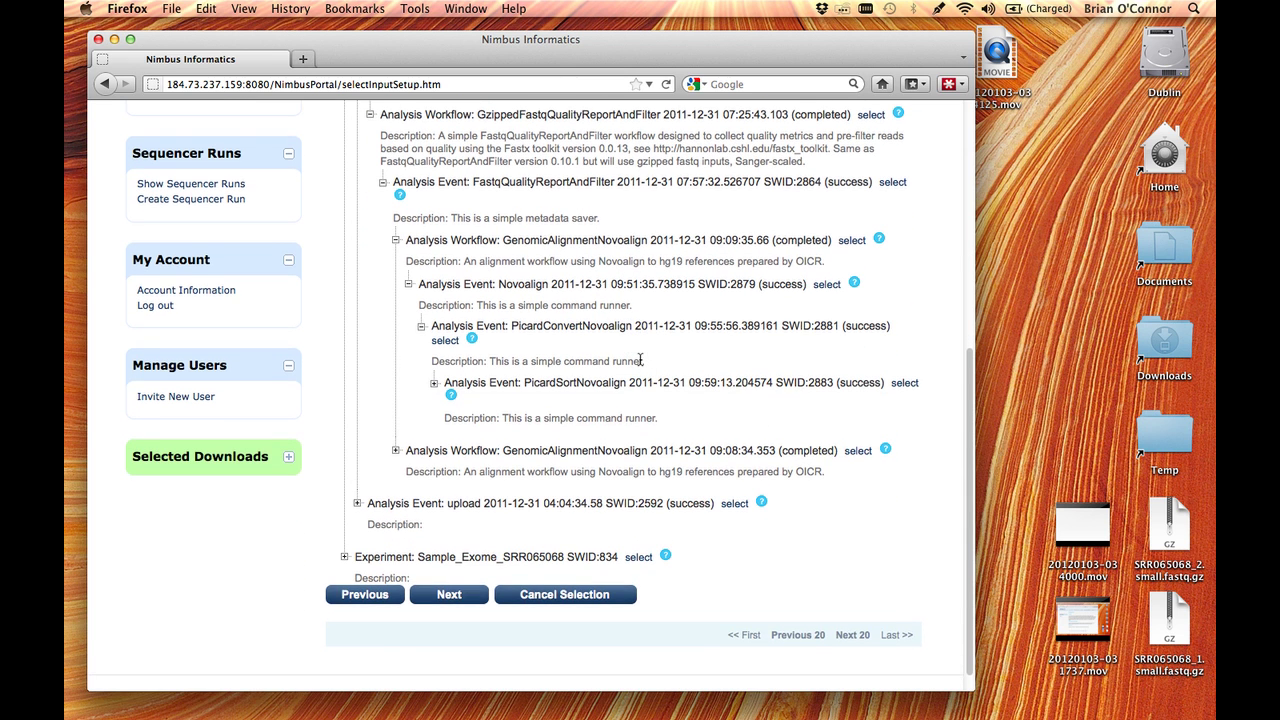
pyautogui.click(640, 382)
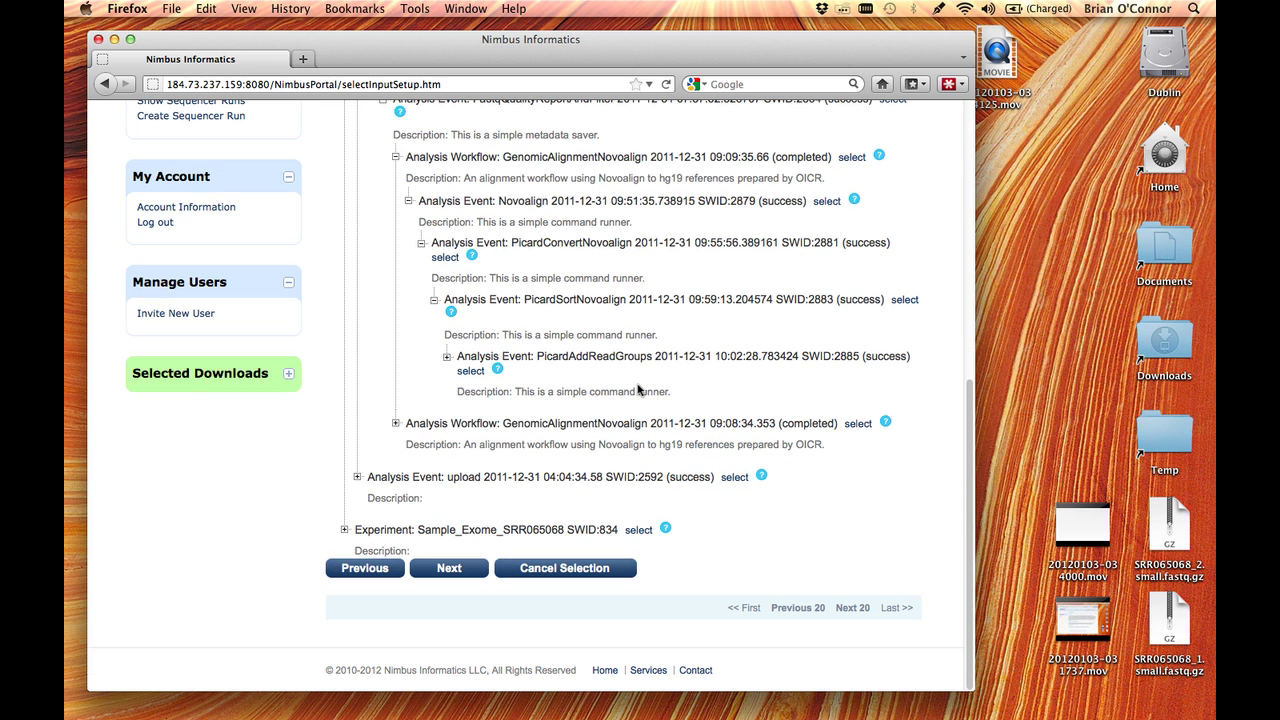
pyautogui.click(667, 357)
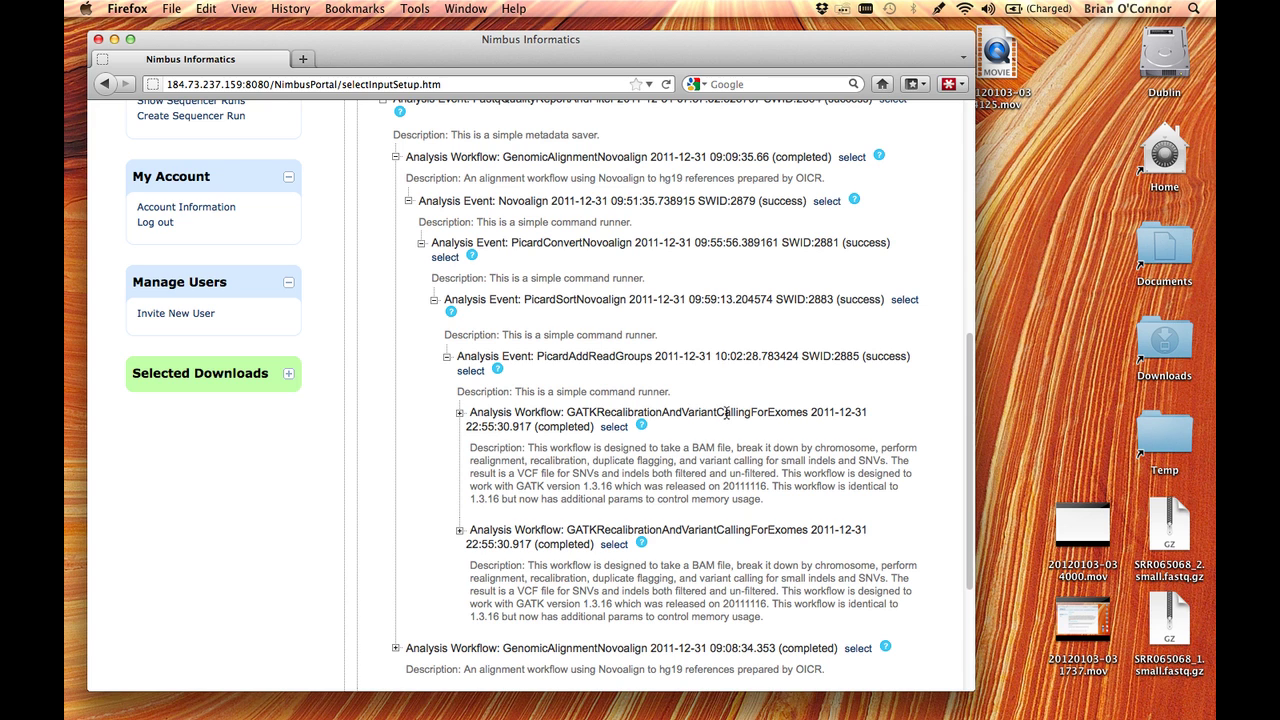
# Step: Expand the first GATKRecalibrationAndVariantCallingForExomes workflow through its SamtoolsUniqueHitFilter and IndexBam1 events
pyautogui.click(742, 411)
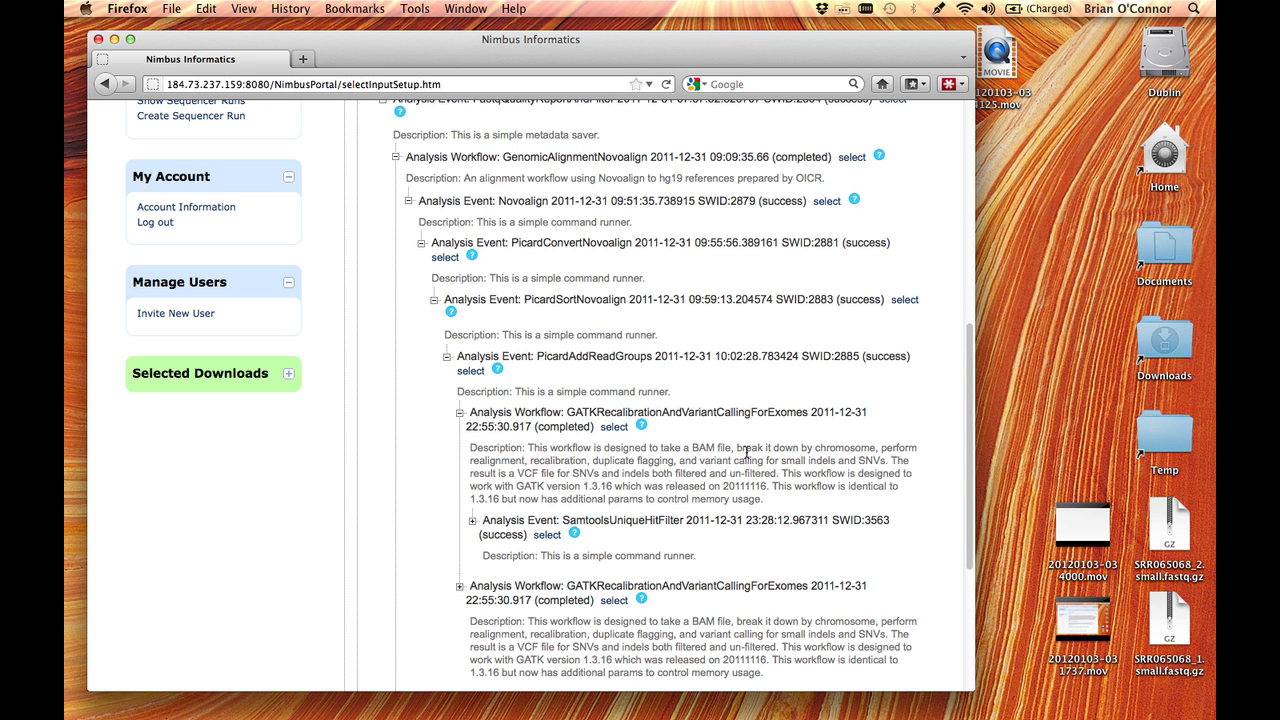
pyautogui.scroll(-2, 740, 411)
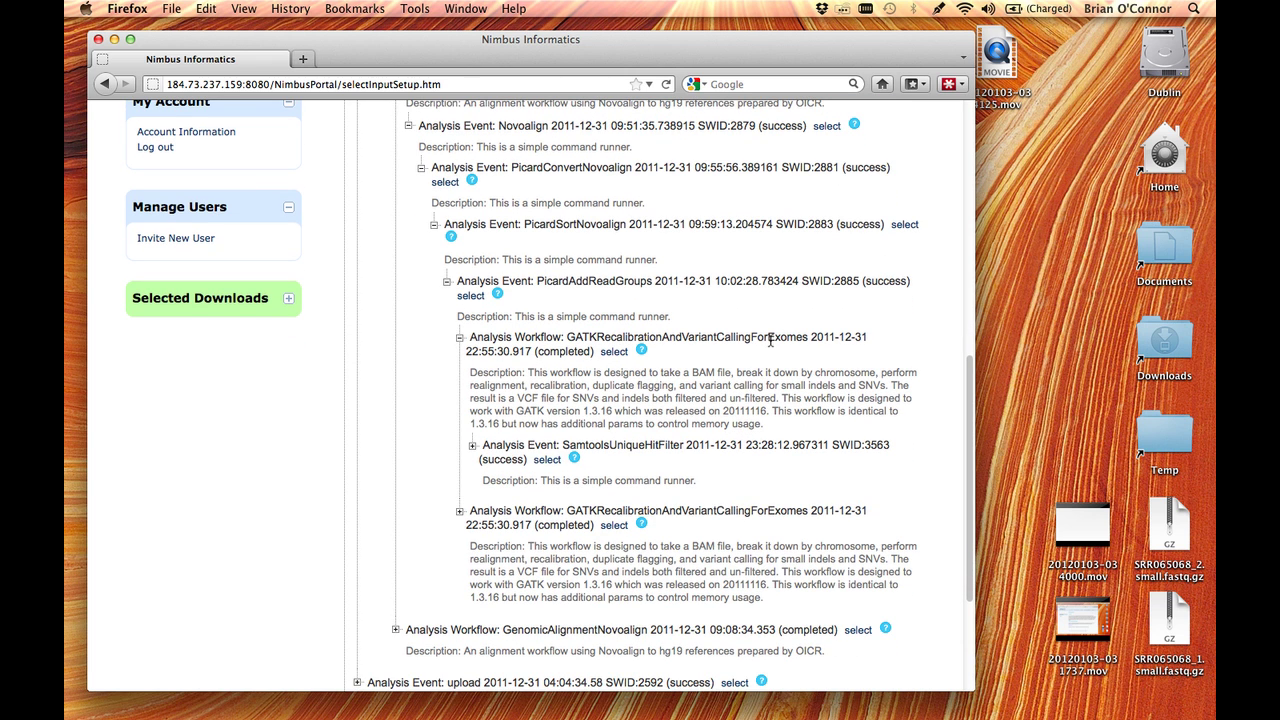
pyautogui.click(676, 445)
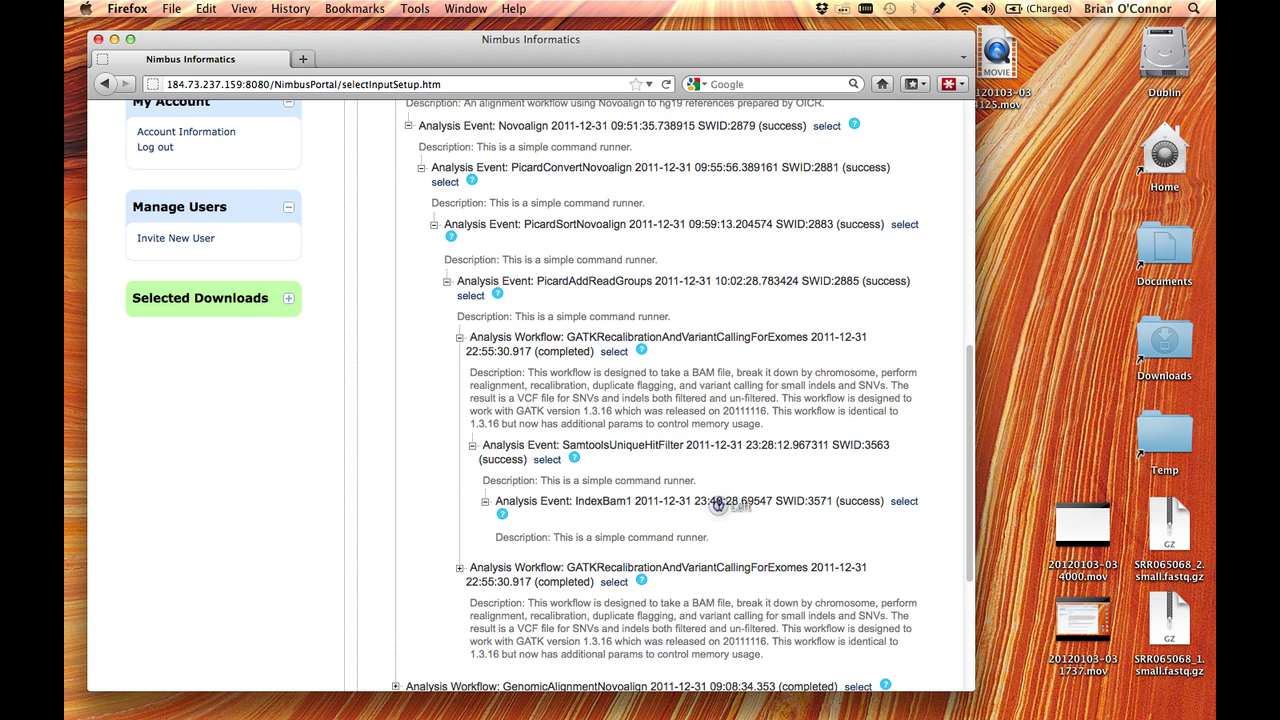
pyautogui.click(718, 505)
# Step: Expand the RealignerTargetCreator event SWID:3623 through its IndelRealigner, RealignedBAMResorting, FixMates and IndexBam2 events
pyautogui.scroll(-3, 718, 500)
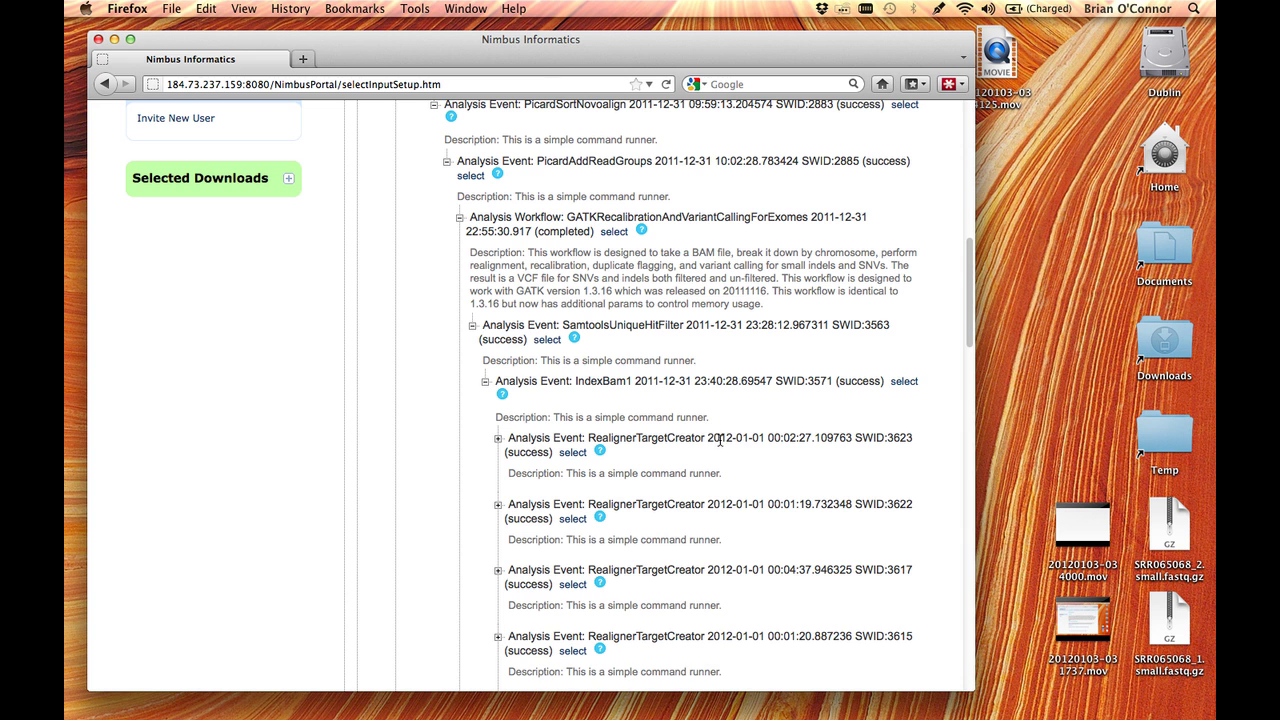
pyautogui.click(716, 443)
pyautogui.click(713, 498)
pyautogui.scroll(-3, 713, 498)
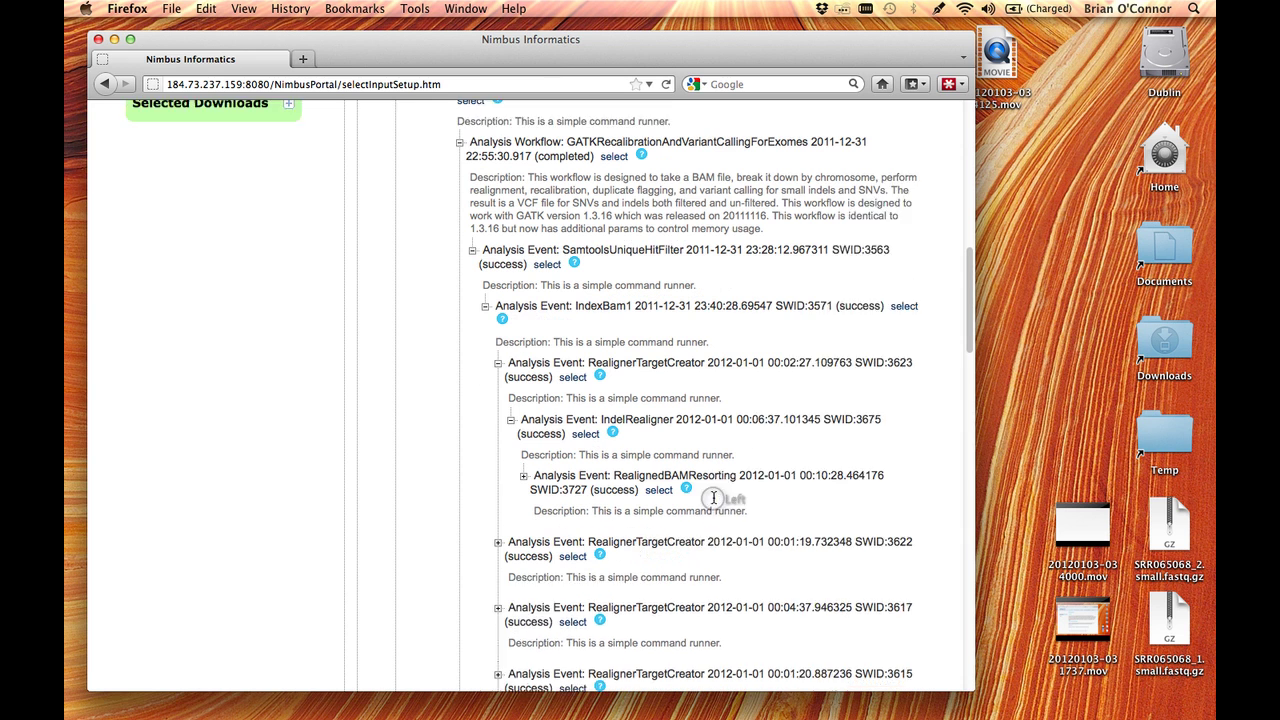
pyautogui.click(744, 461)
pyautogui.scroll(-3, 745, 462)
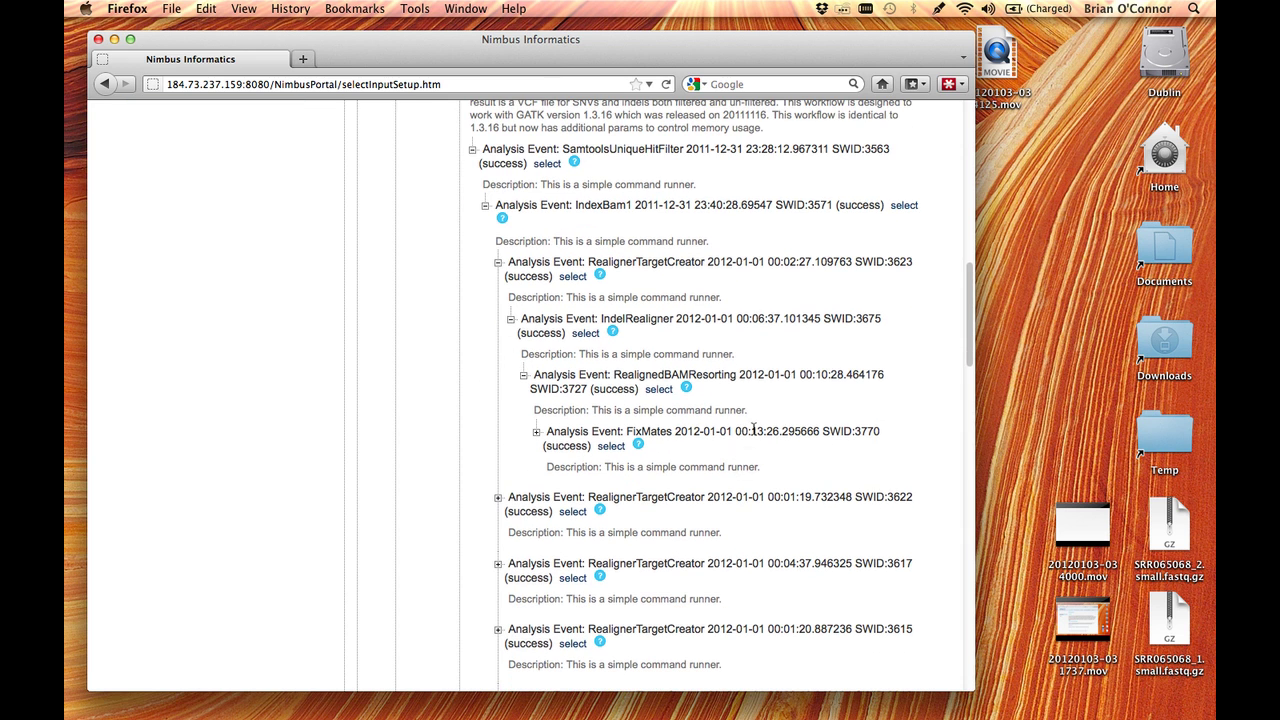
pyautogui.click(755, 431)
pyautogui.click(736, 488)
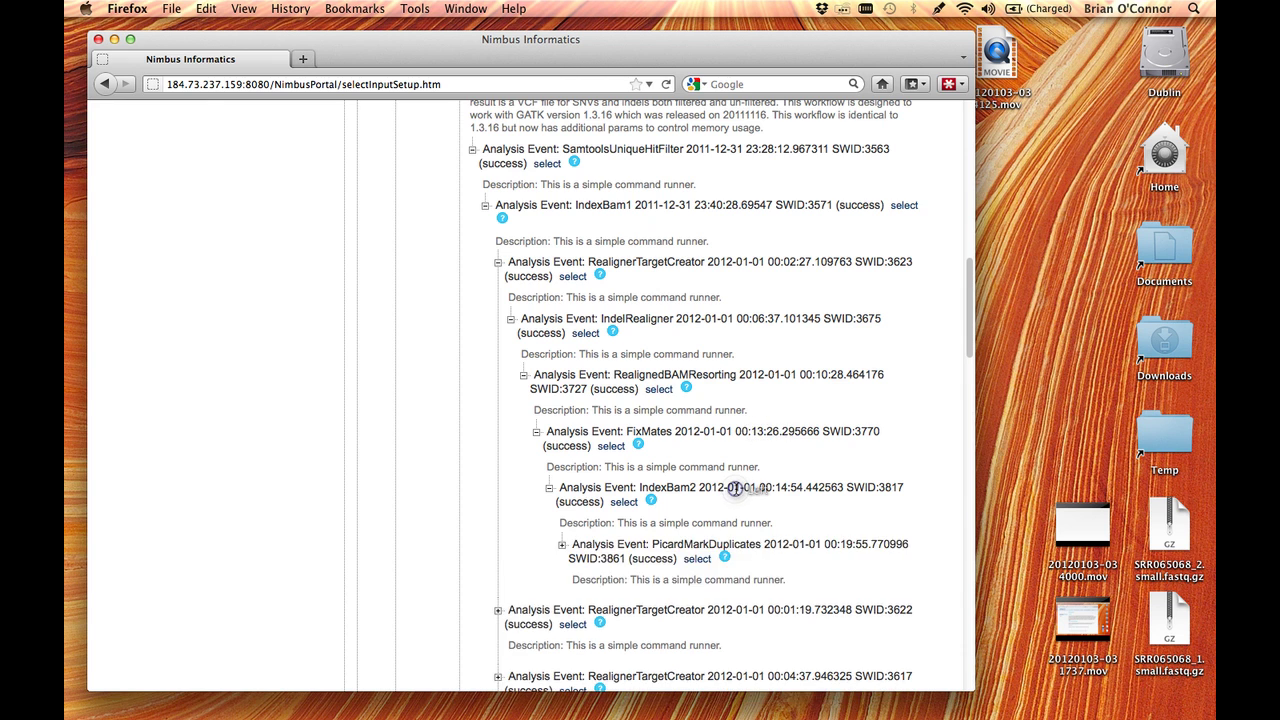
# Step: Expand PicardMarkDuplicates SWID:3861 and CountCovariates, followed by TableRecalibration SWID:3921 and its IndexBam3 event
pyautogui.scroll(-3, 737, 490)
pyautogui.click(757, 481)
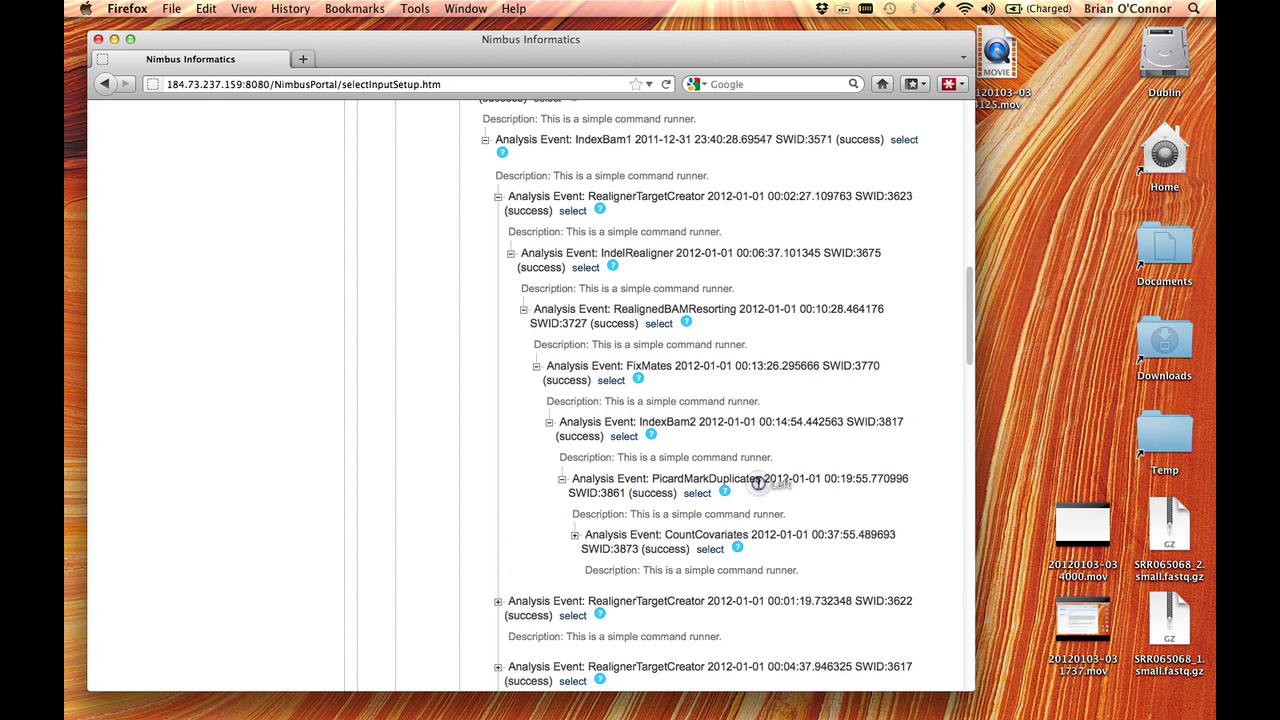
pyautogui.click(770, 536)
pyautogui.scroll(-5, 771, 540)
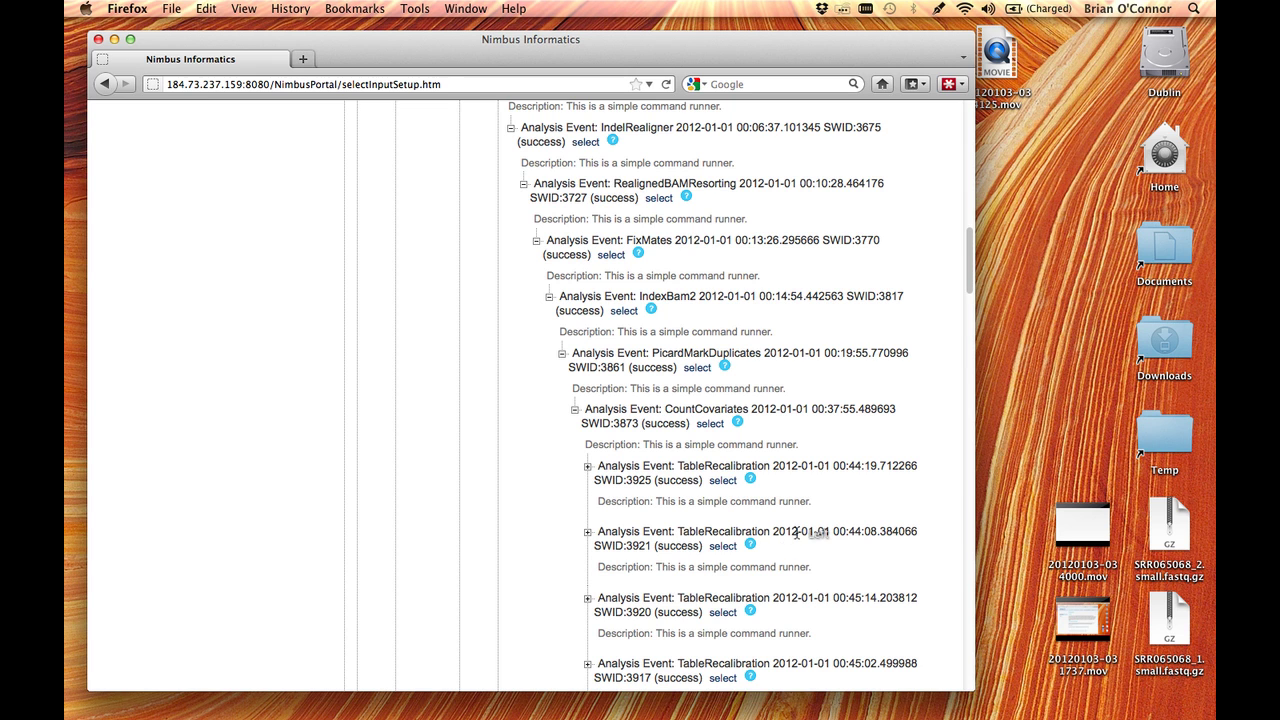
pyautogui.click(800, 533)
pyautogui.scroll(-3, 800, 533)
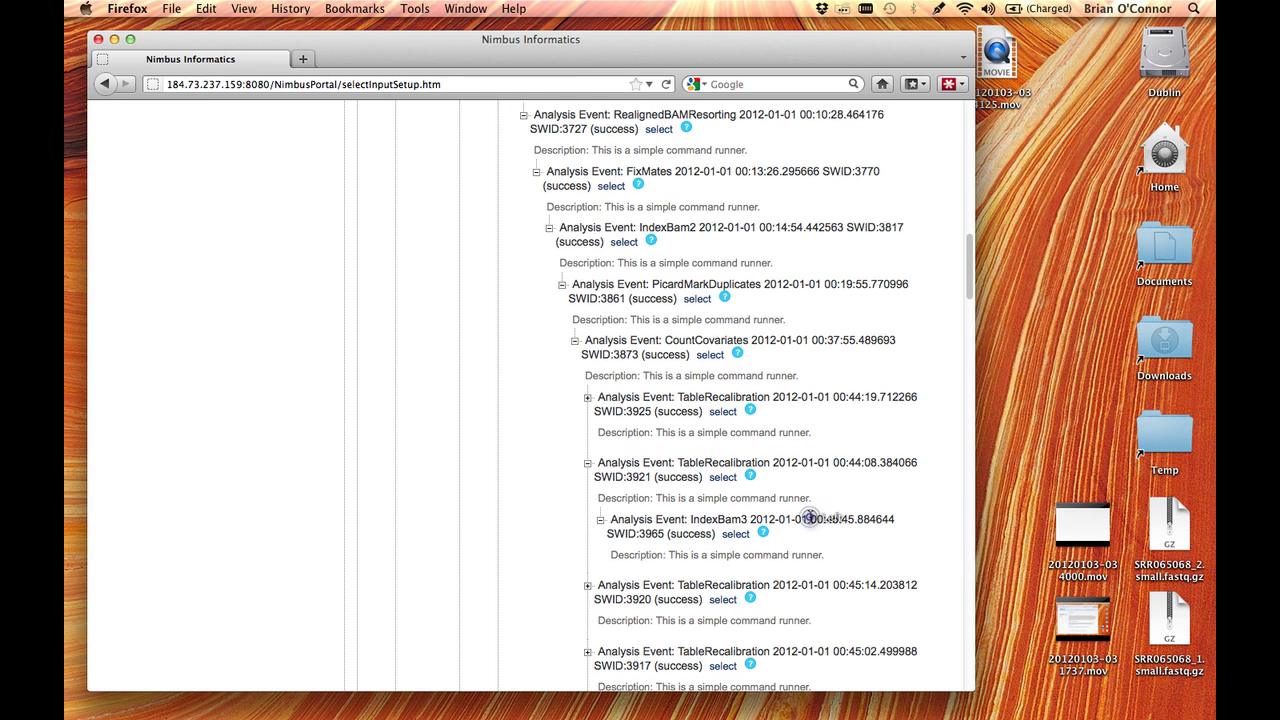
pyautogui.click(806, 518)
pyautogui.scroll(-3, 810, 516)
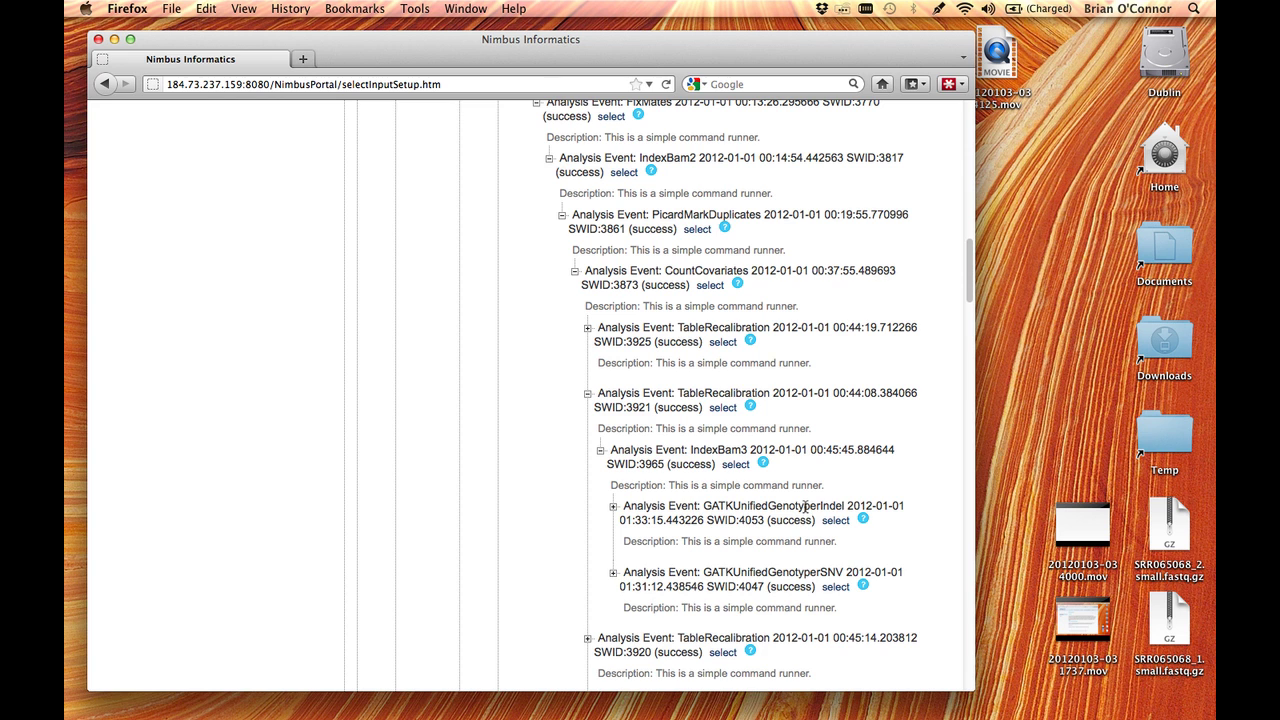
# Step: Expand the GATKUnifiedGenotyperIndel event SWID:4053 through its GATKUnifiedGenotyperIndelFilter, MergeFilteredIndel and MergeFilteredVariants events
pyautogui.click(808, 514)
pyautogui.scroll(-3, 805, 507)
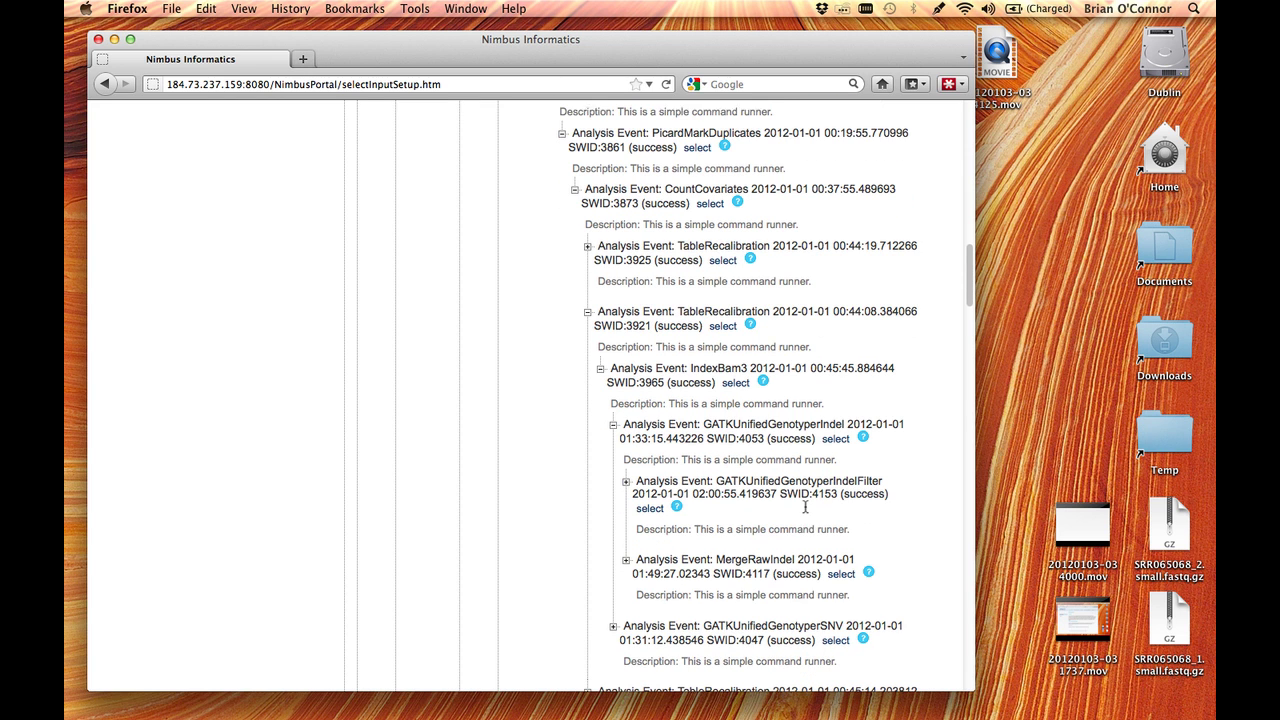
pyautogui.click(788, 480)
pyautogui.scroll(-3, 788, 478)
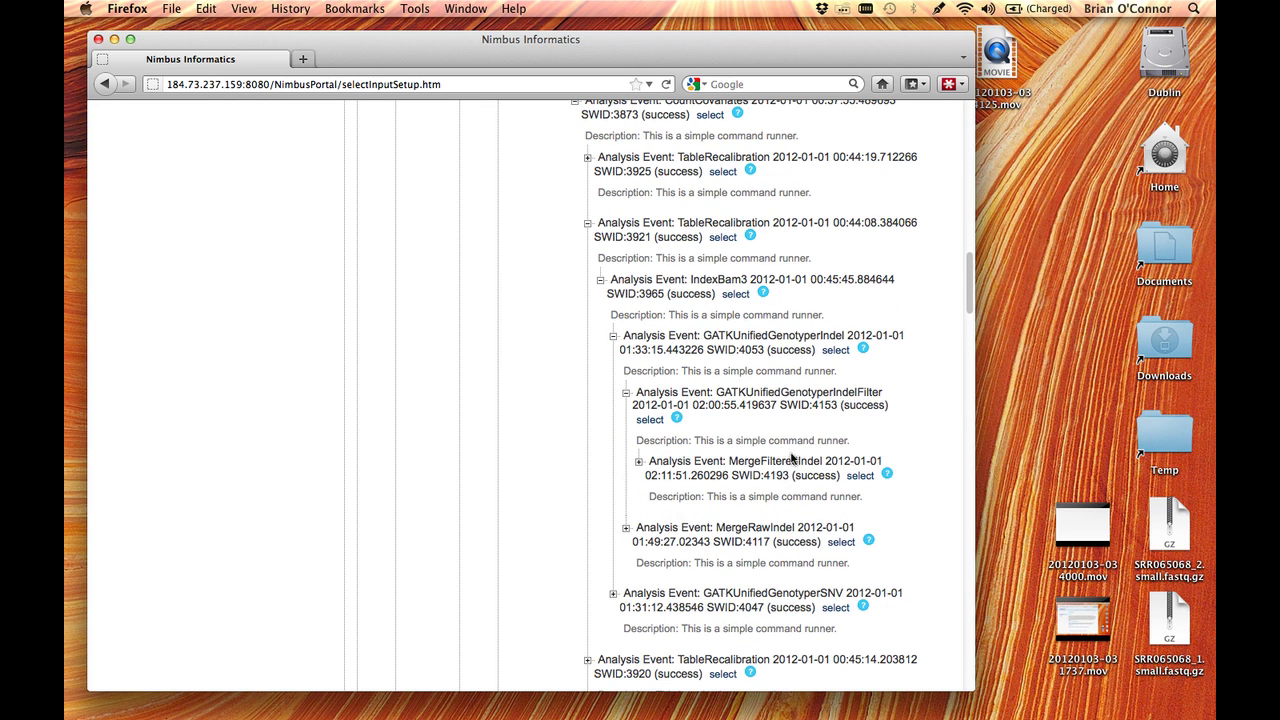
pyautogui.click(794, 462)
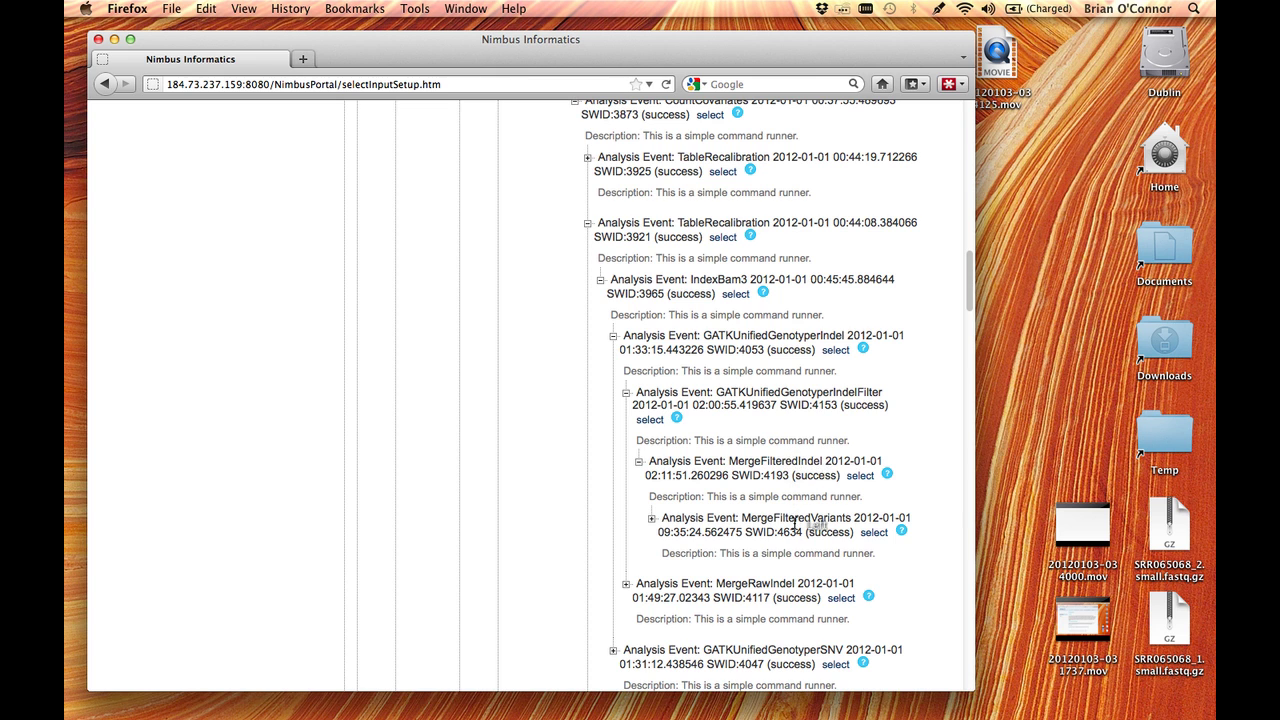
pyautogui.click(797, 517)
pyautogui.scroll(-5, 795, 525)
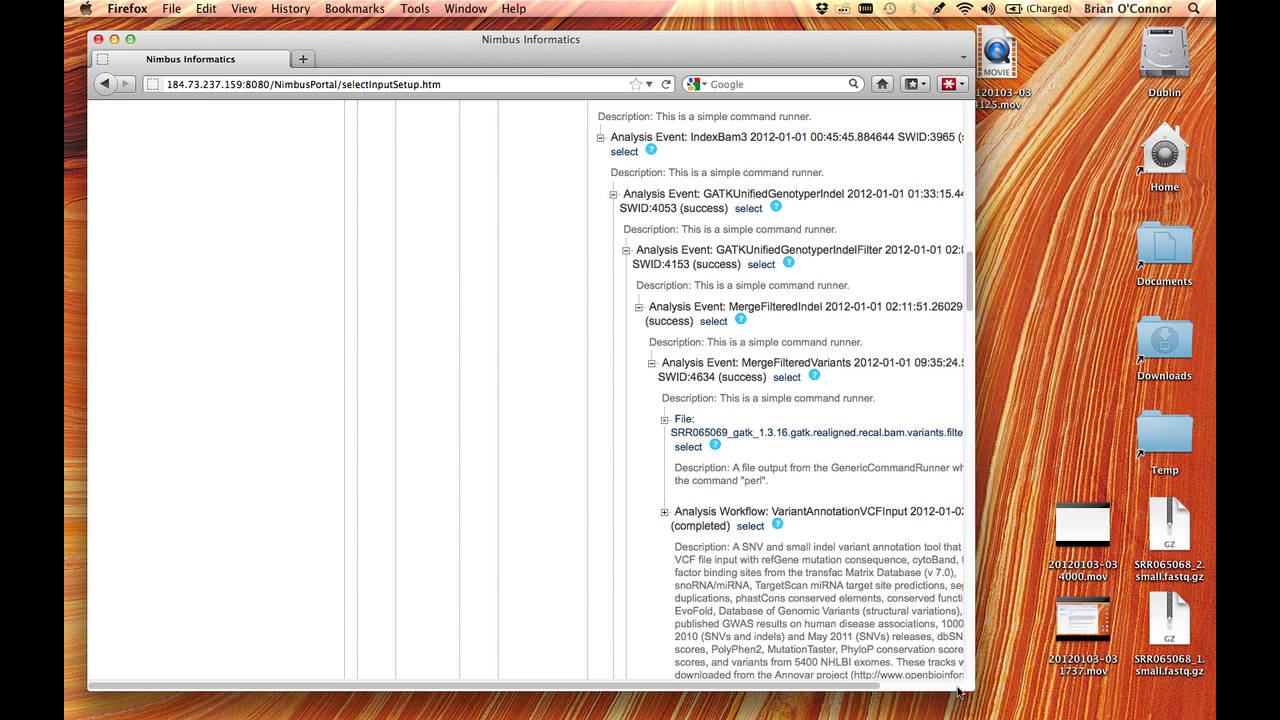
# Step: Widen the browser window, select SRR065069_gatk_1.3.16.gatk.realigned.recal.bam.variants.filtered.merged.vcf as input, and collapse upload event SWID:2659
pyautogui.moveTo(957, 690); pyautogui.dragTo(1145, 686)
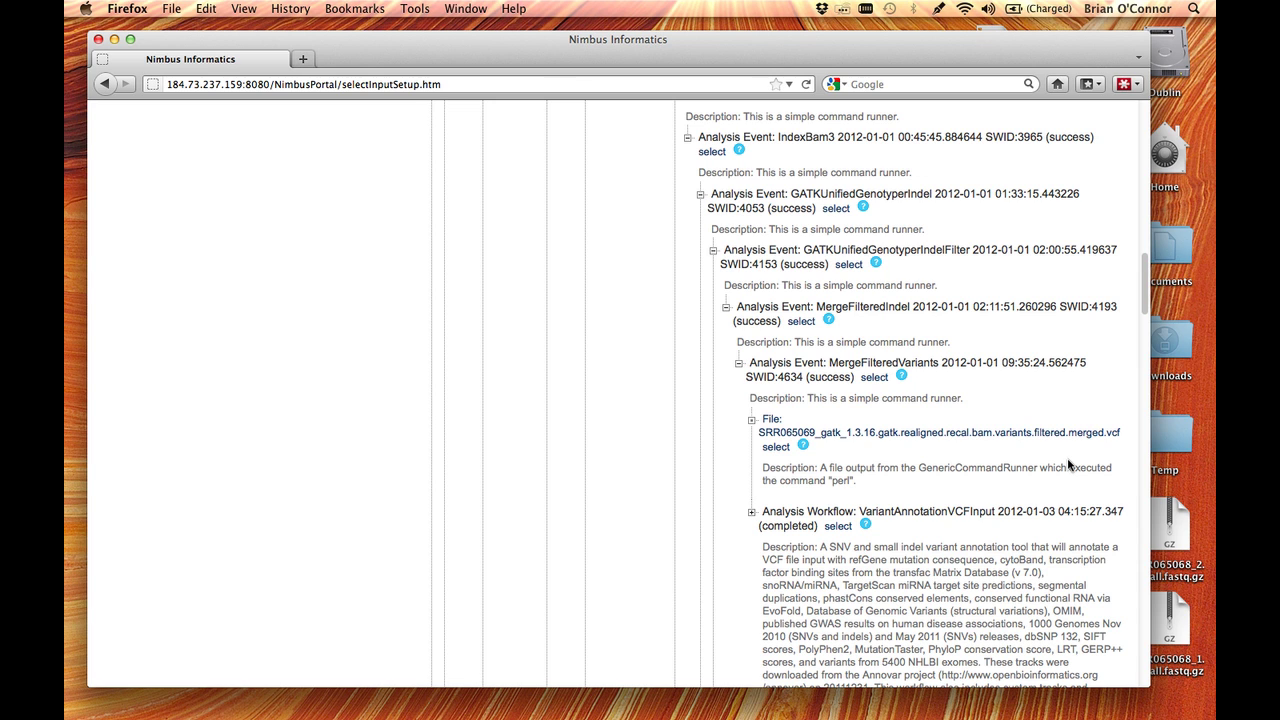
pyautogui.click(776, 448)
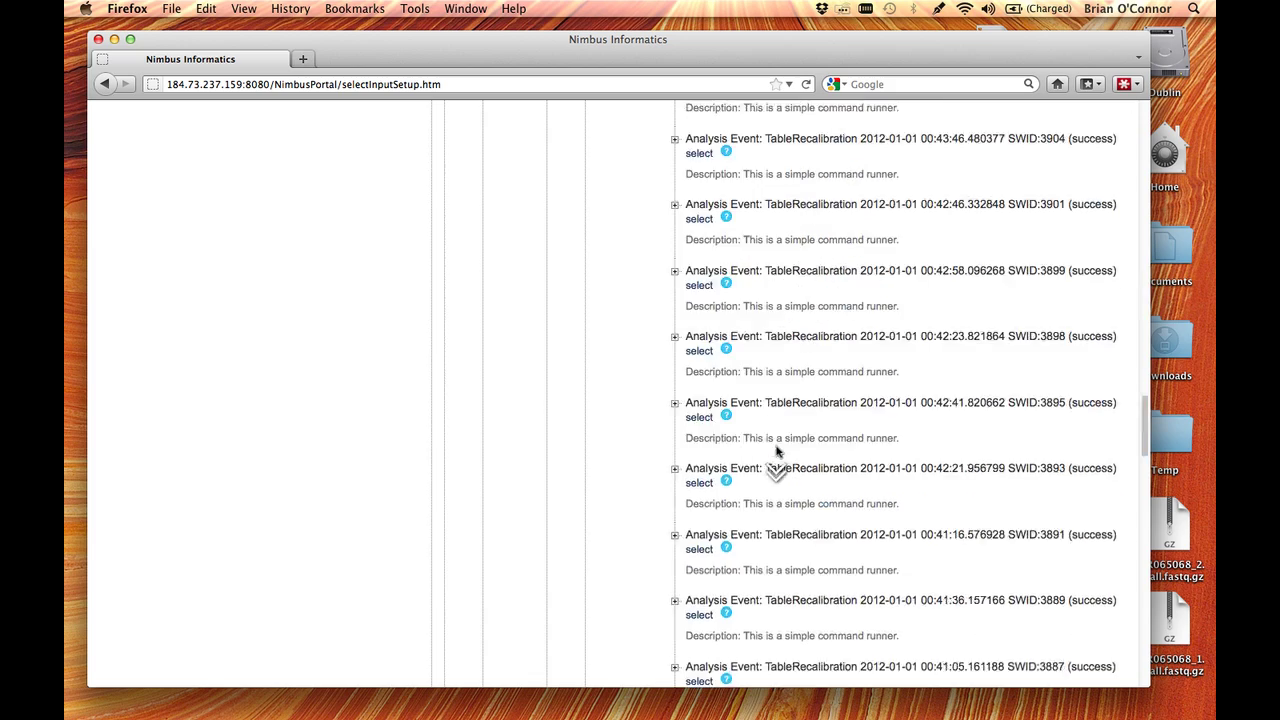
pyautogui.scroll(15, 776, 448)
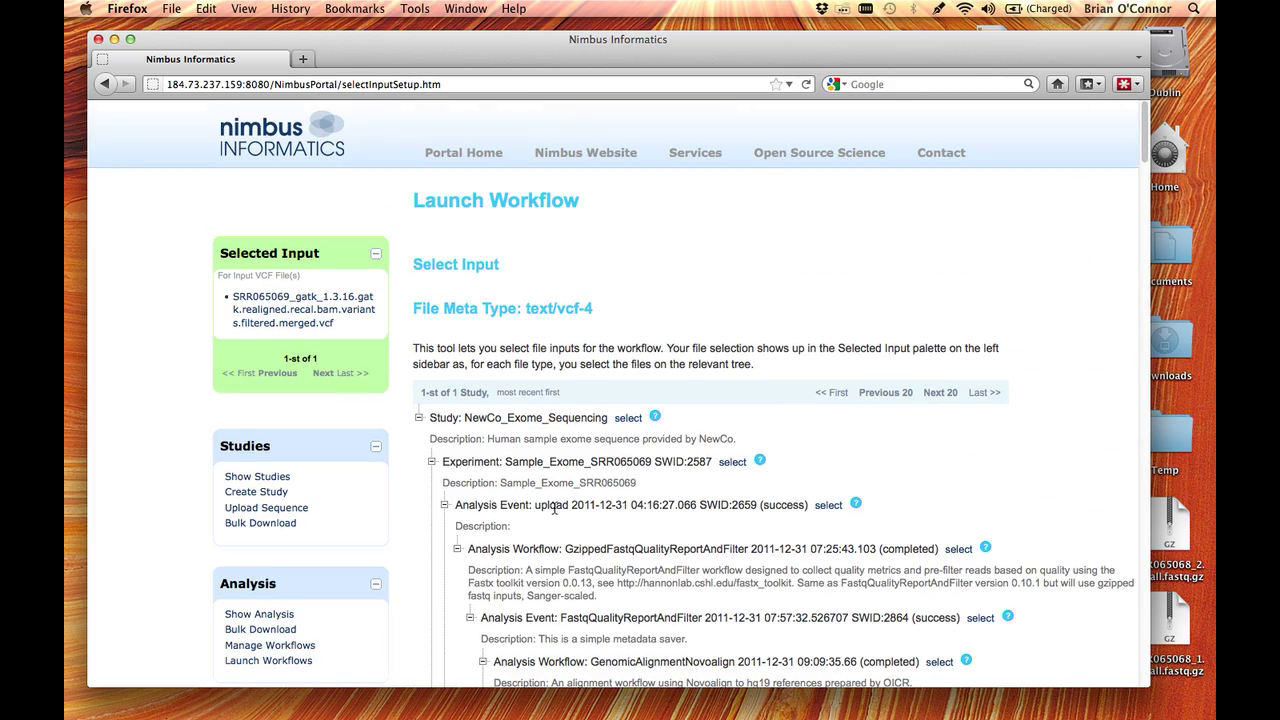
pyautogui.click(554, 507)
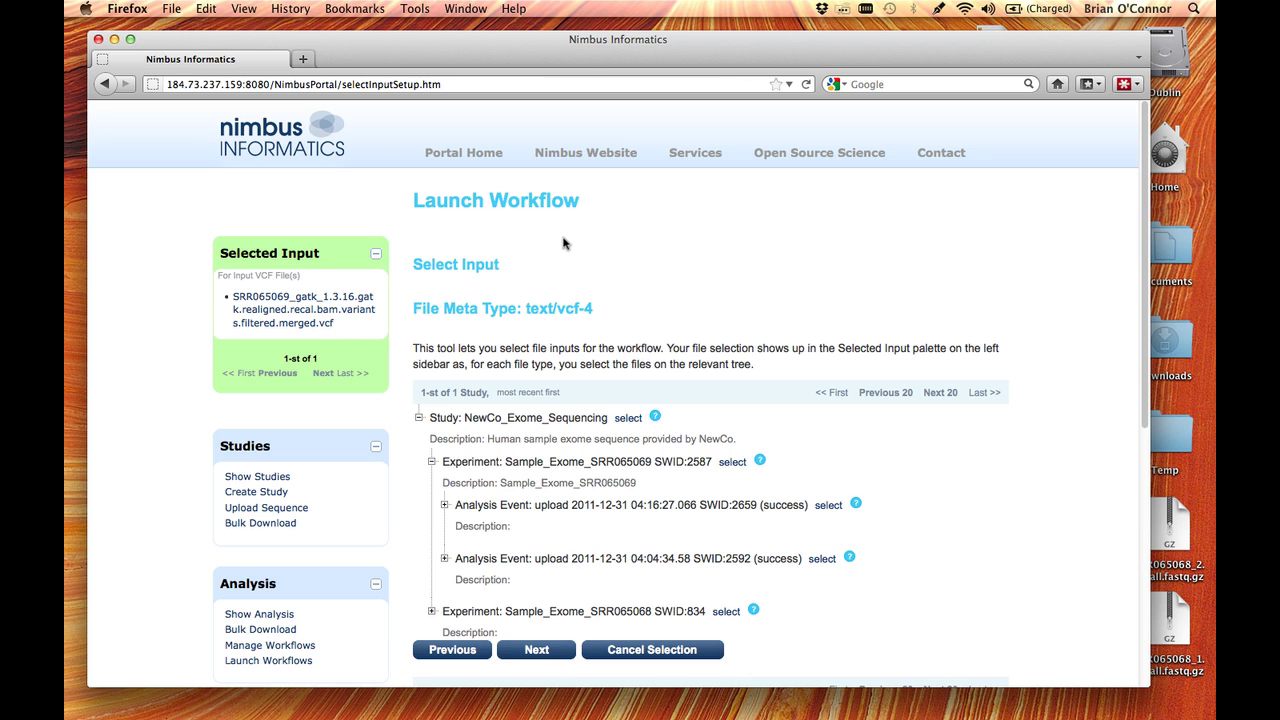
# Step: Proceed to the launch summary and launch the VariantAnnotationVCFInput 0.10.1 workflow
pyautogui.click(550, 652)
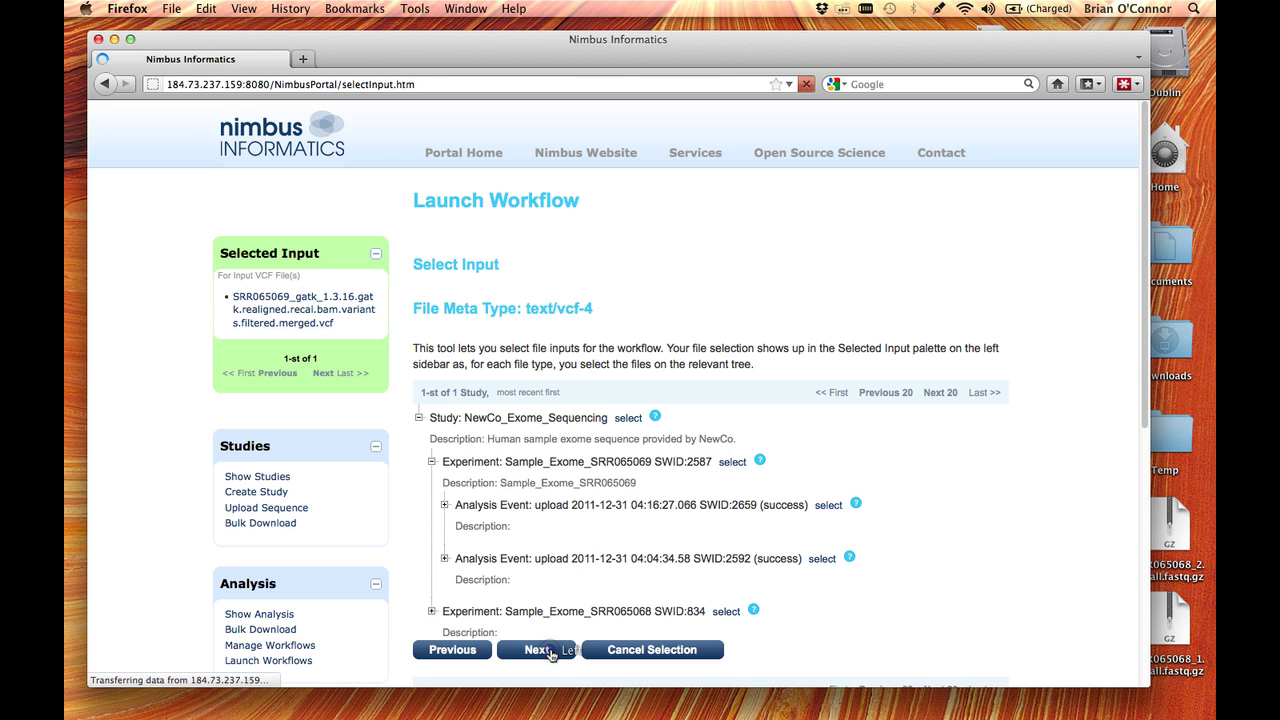
pyautogui.scroll(-3, 550, 656)
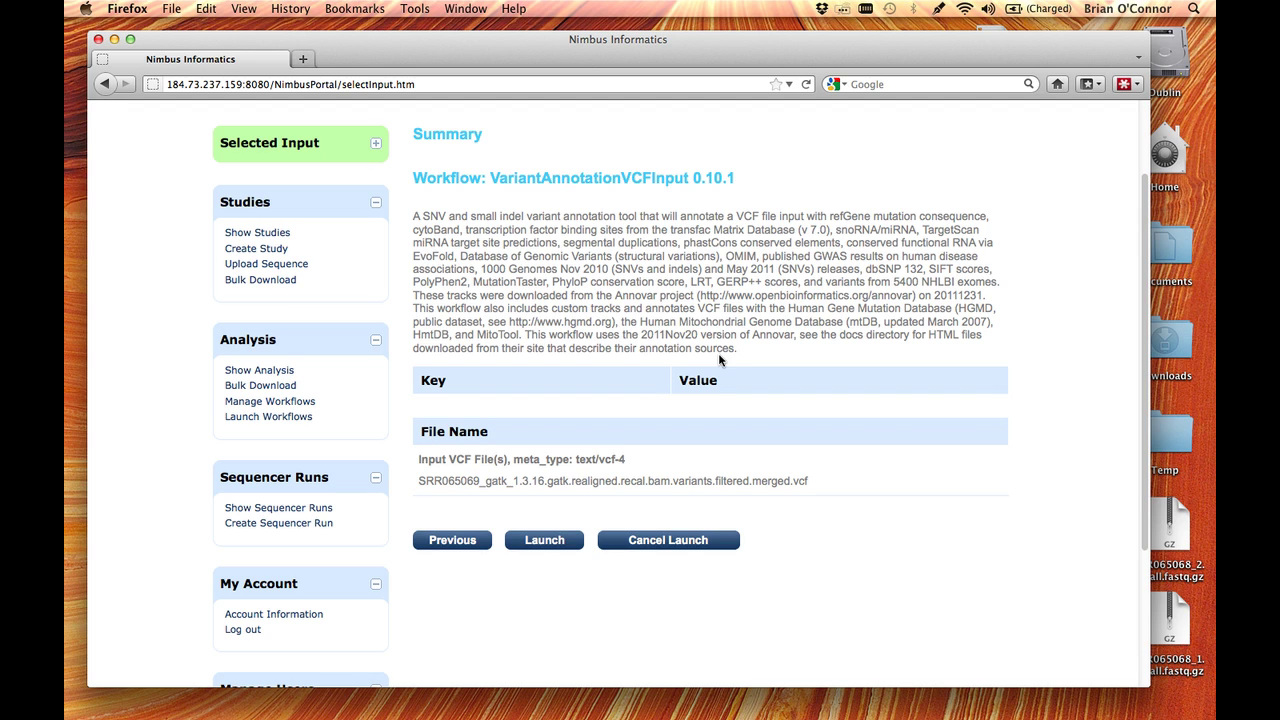
pyautogui.click(555, 543)
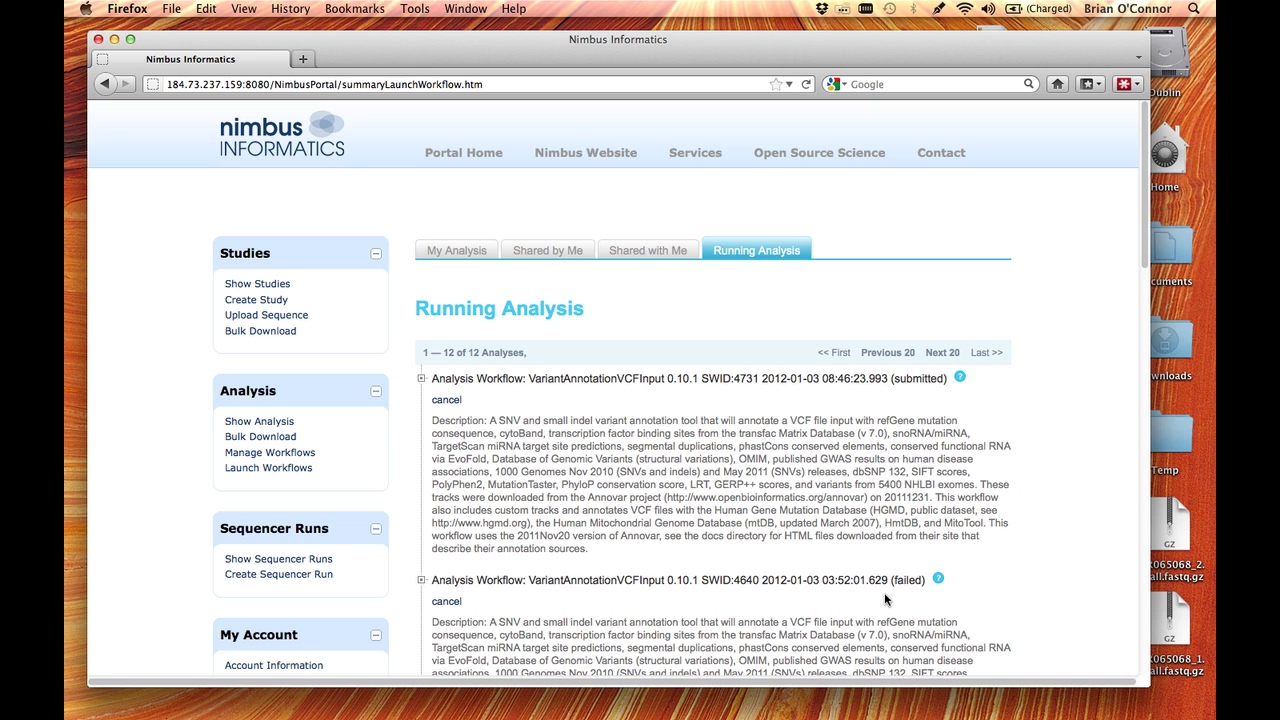
# Step: Highlight the identifier SWID:4640 of the VariantAnnotationVCFInput run in the running analyses list
pyautogui.moveTo(701, 580); pyautogui.dragTo(760, 581)
pyautogui.scroll(-1, 687, 432)
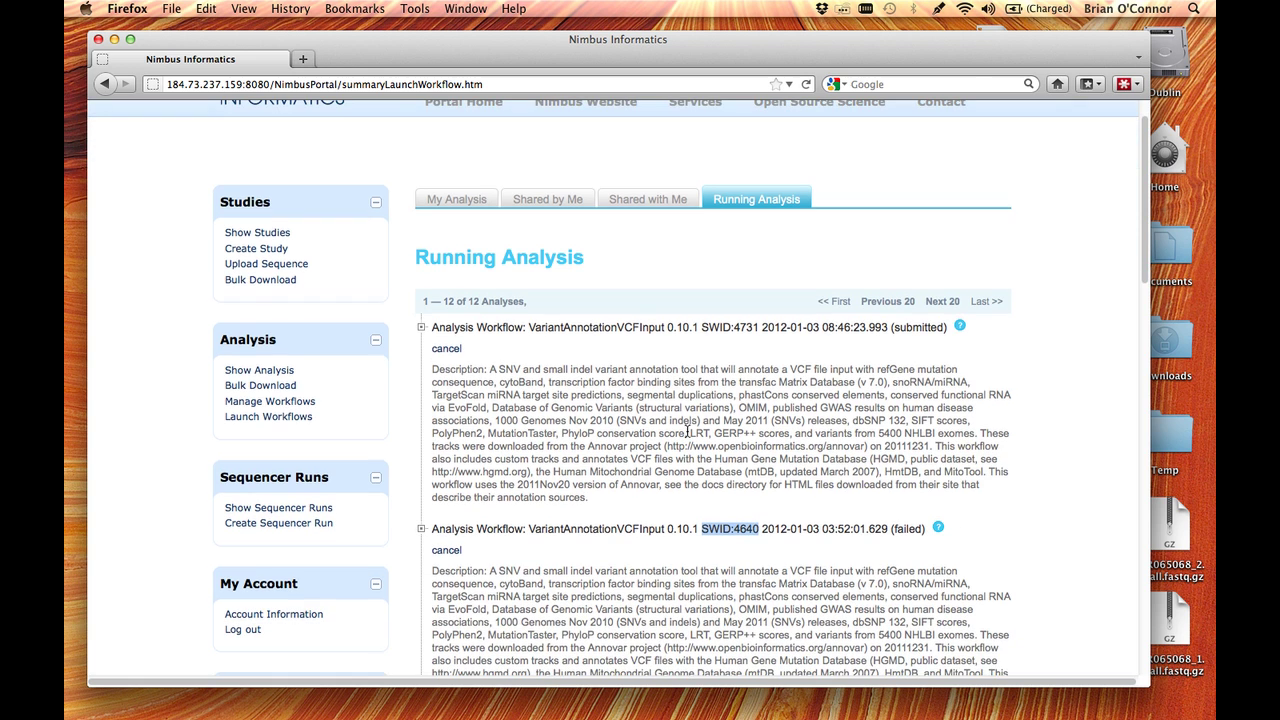
# Step: Set up another workflow launch with GenomicAlignmentNovoalign 0.10.0 and review its workflow options
pyautogui.click(287, 417)
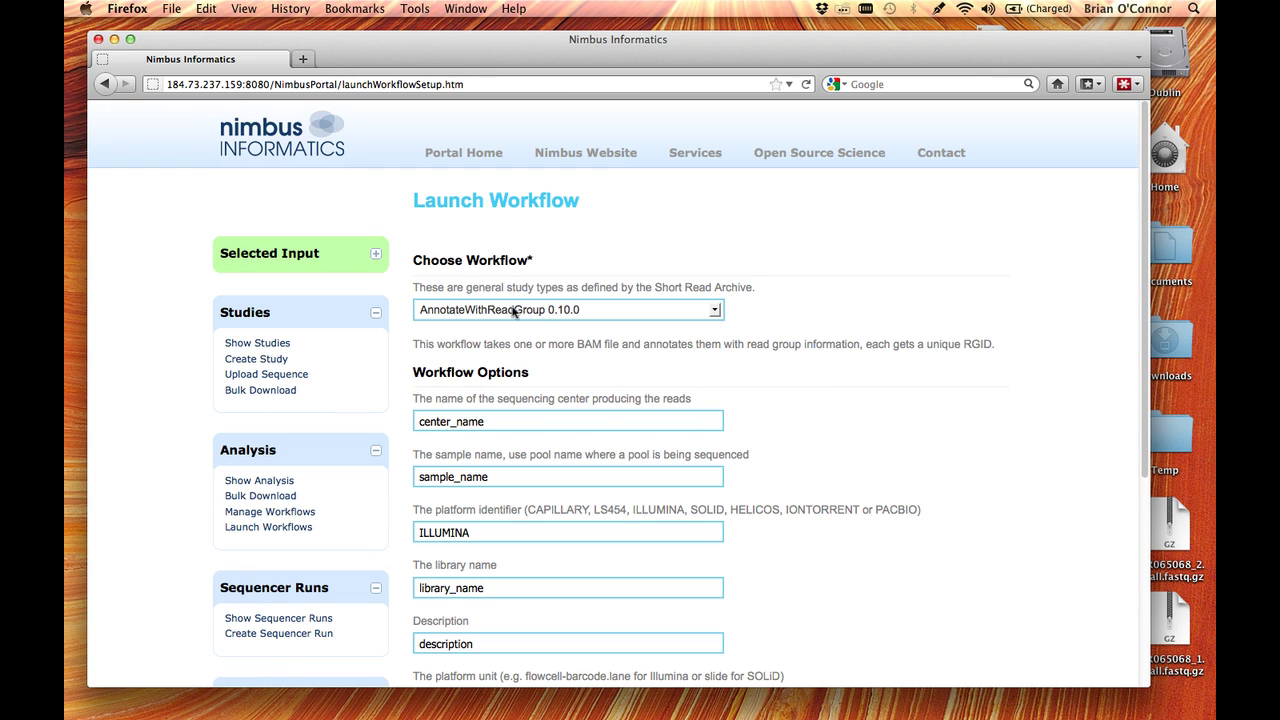
pyautogui.click(545, 314)
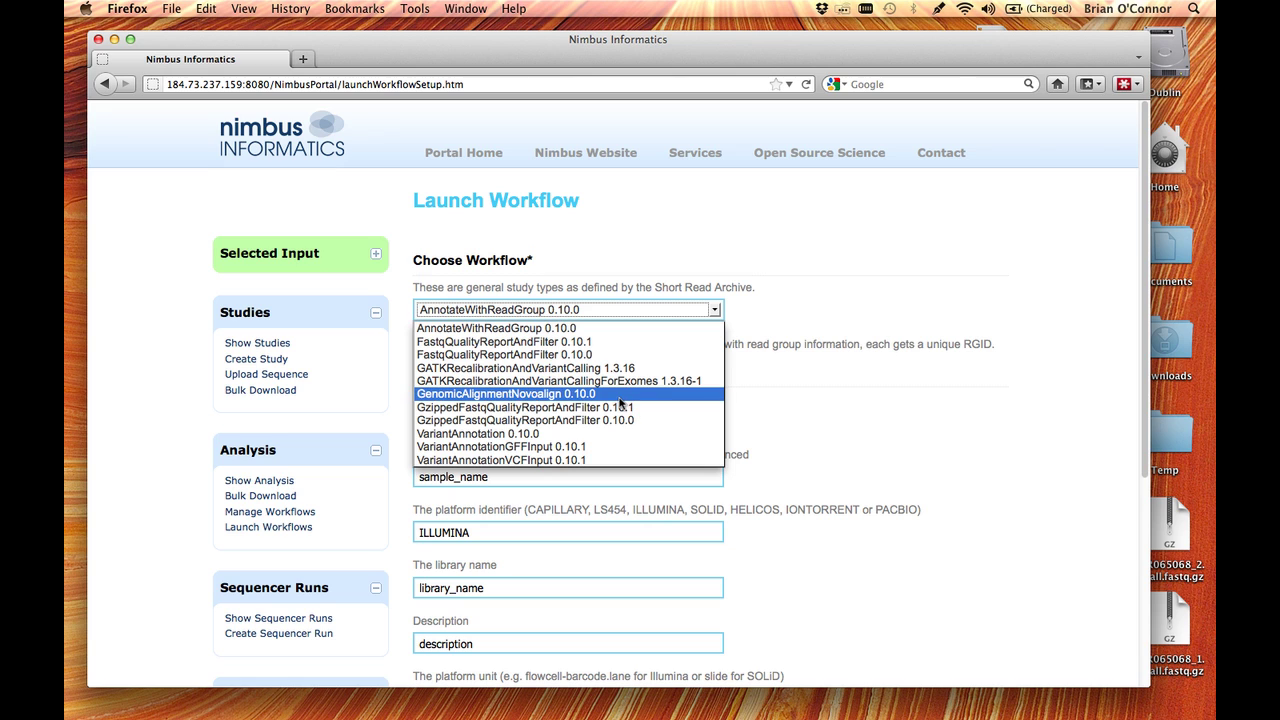
pyautogui.click(620, 401)
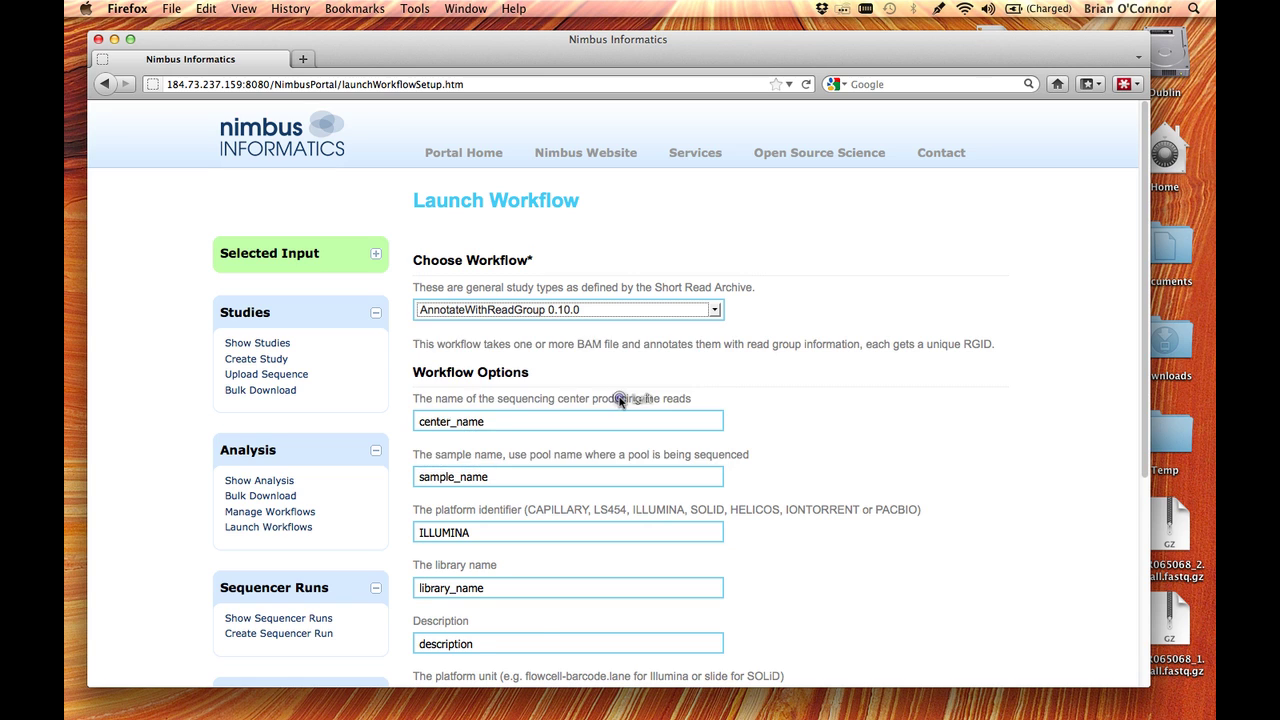
pyautogui.scroll(-3, 806, 379)
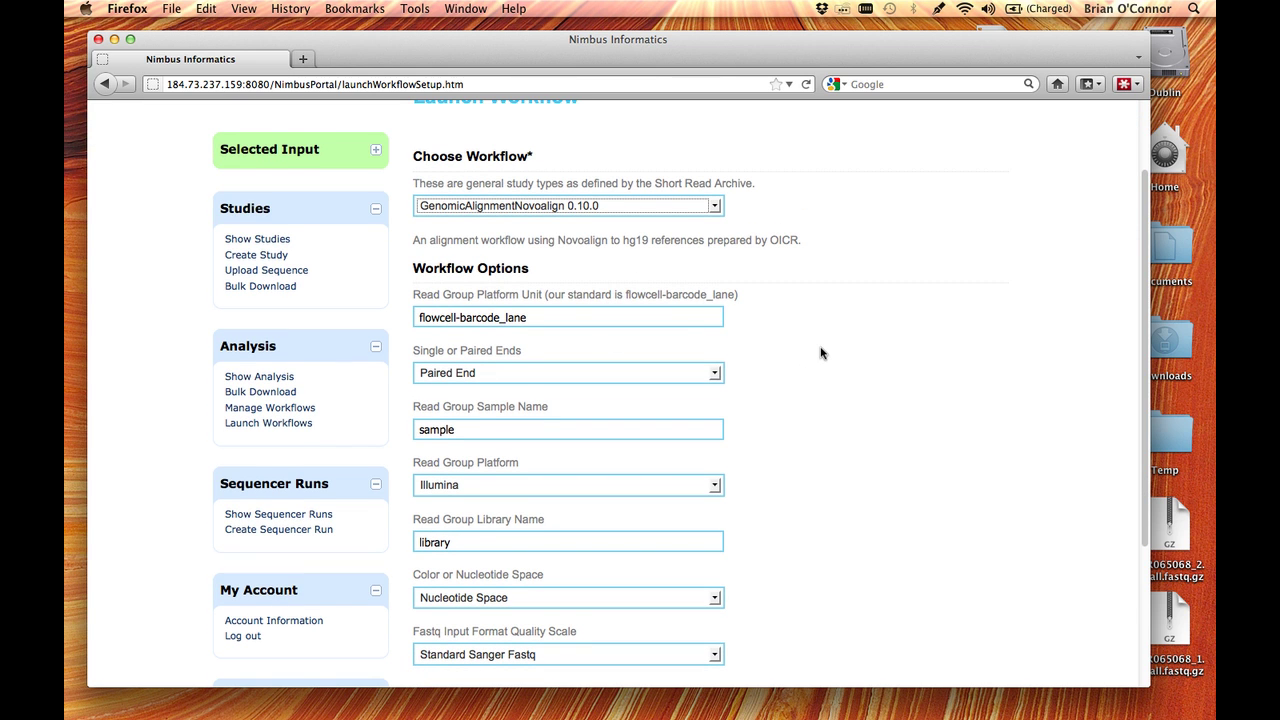
pyautogui.scroll(-2, 822, 351)
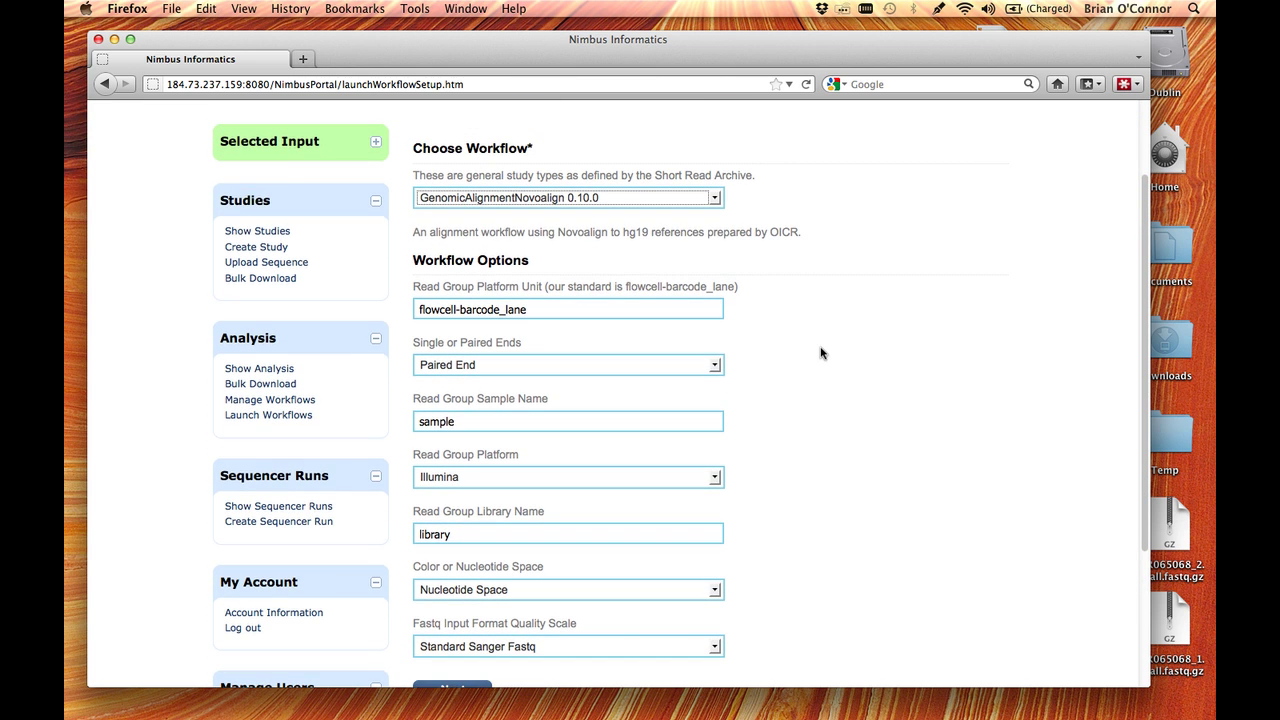
pyautogui.scroll(1, 822, 351)
pyautogui.scroll(-2, 820, 354)
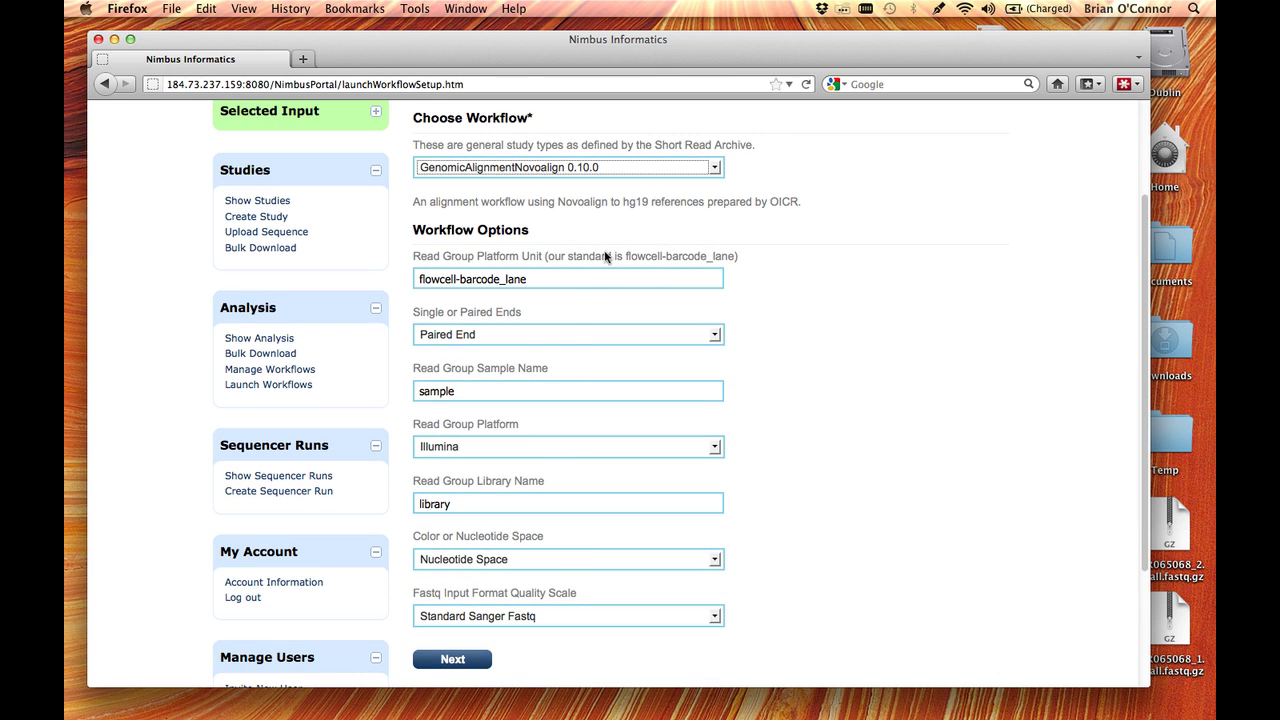
# Step: Choose Paired End for the read ends and highlight the Read Group Platform Unit and Sample Name values
pyautogui.click(526, 338)
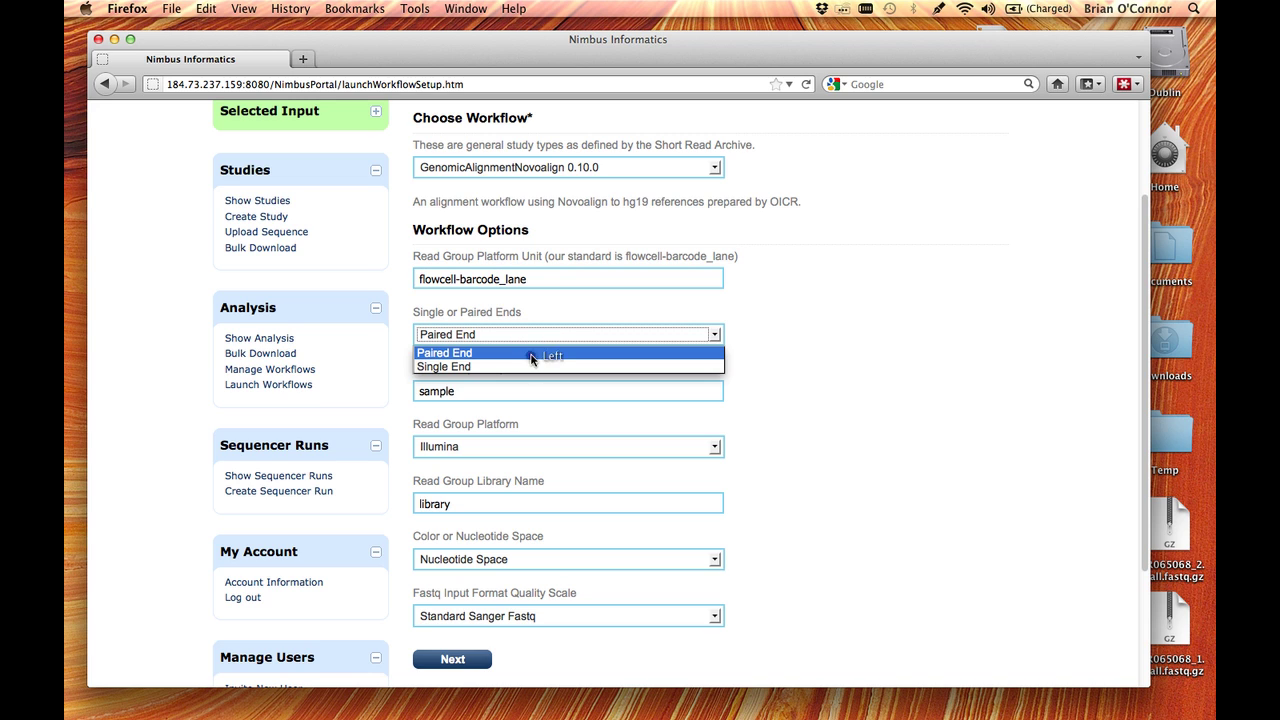
pyautogui.click(533, 354)
pyautogui.tripleClick(562, 278)
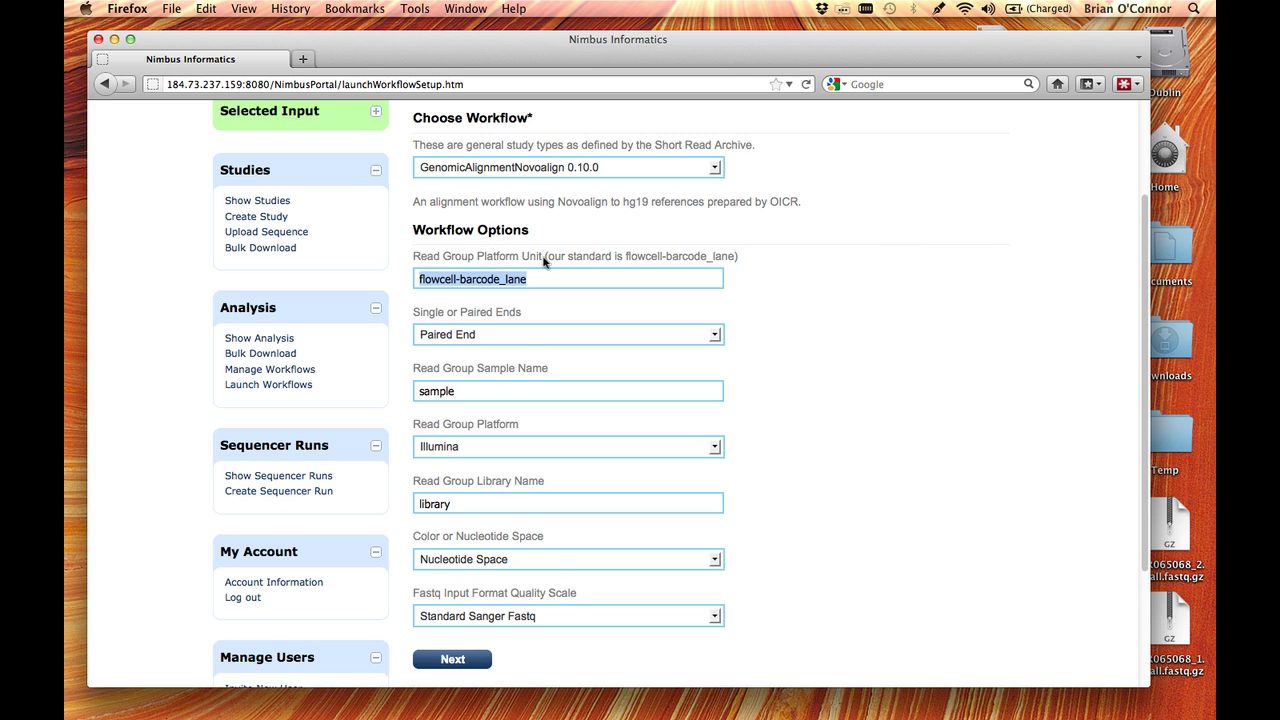
pyautogui.doubleClick(445, 391)
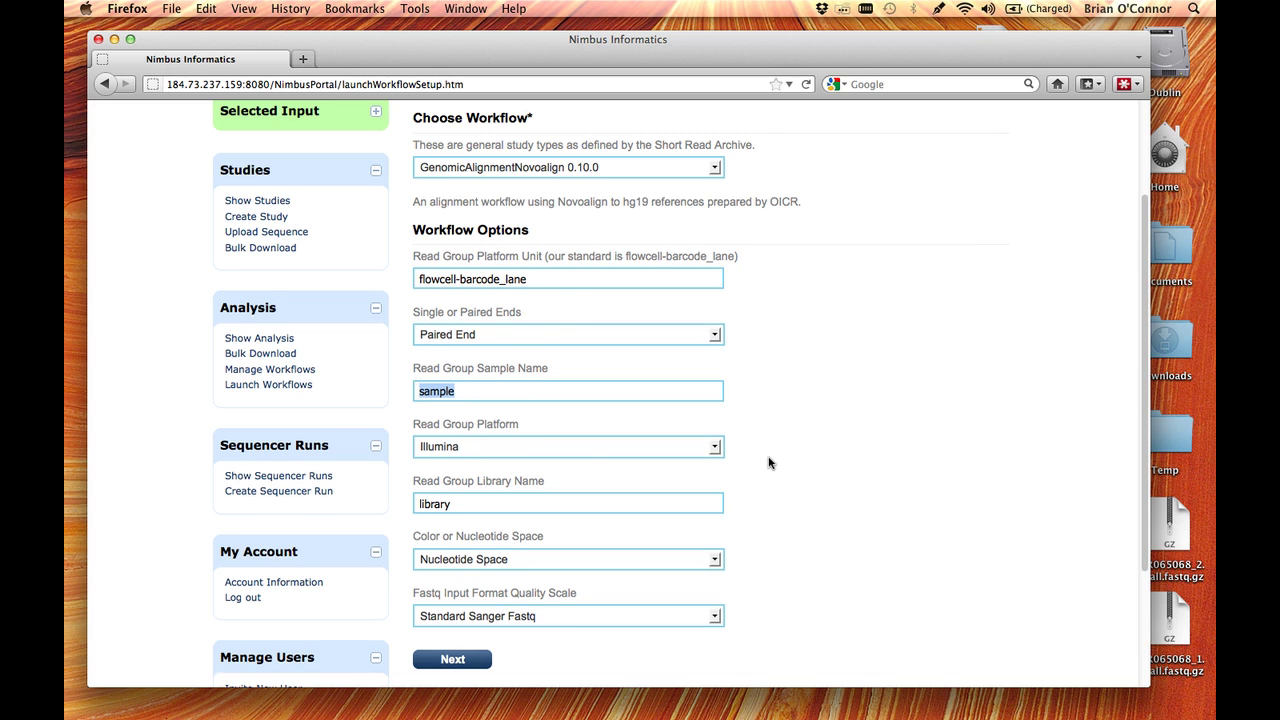
pyautogui.scroll(-2, 768, 460)
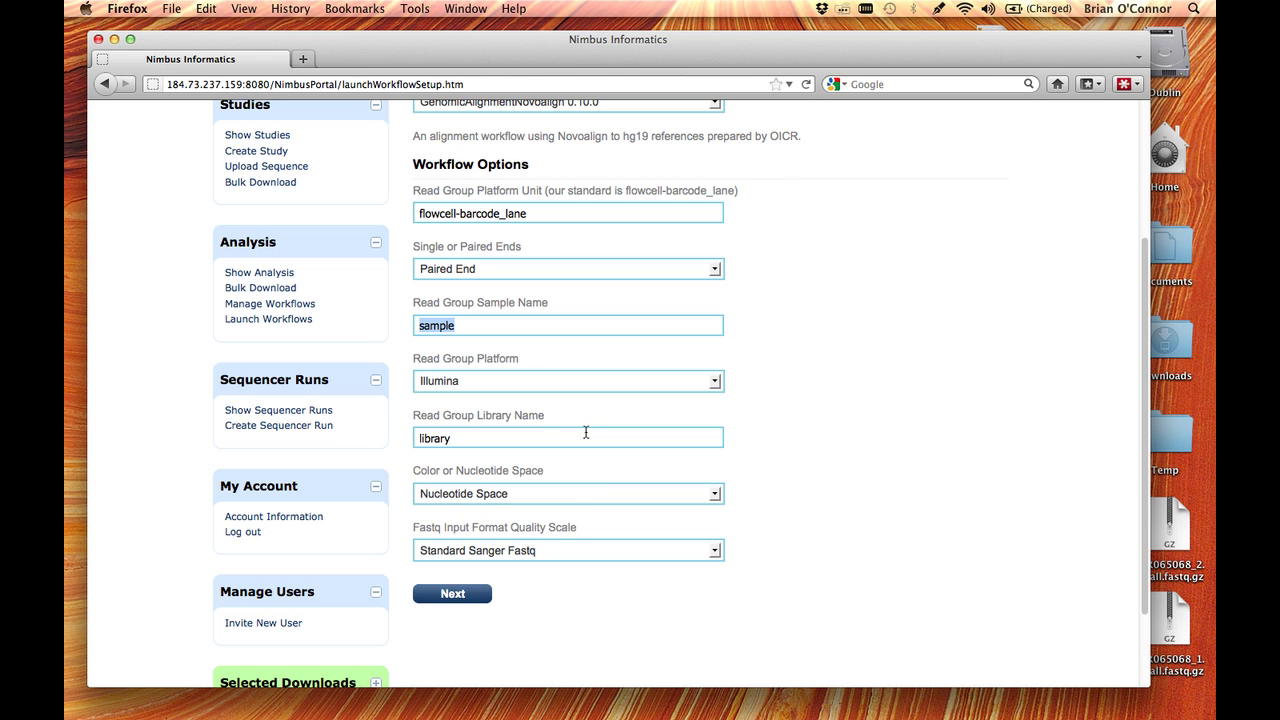
# Step: Choose Standard Sanger Fastq as the Fastq input format quality scale and proceed to input selection
pyautogui.click(545, 551)
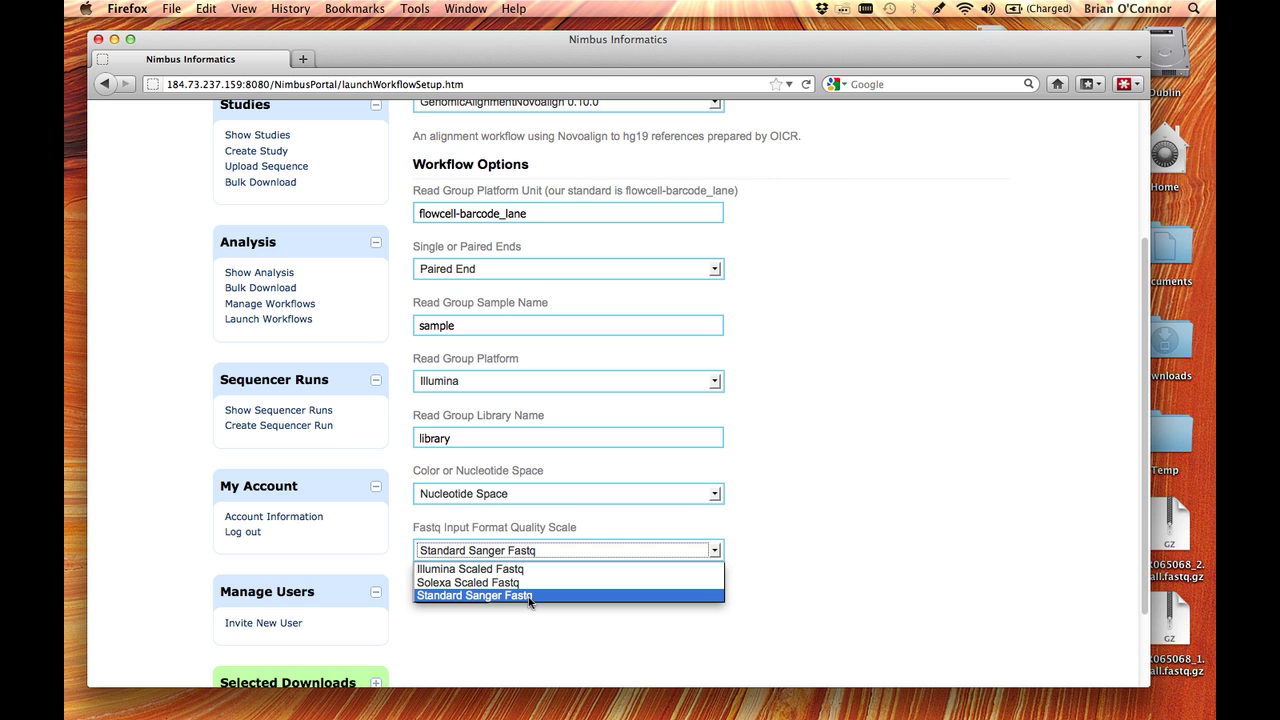
pyautogui.click(530, 597)
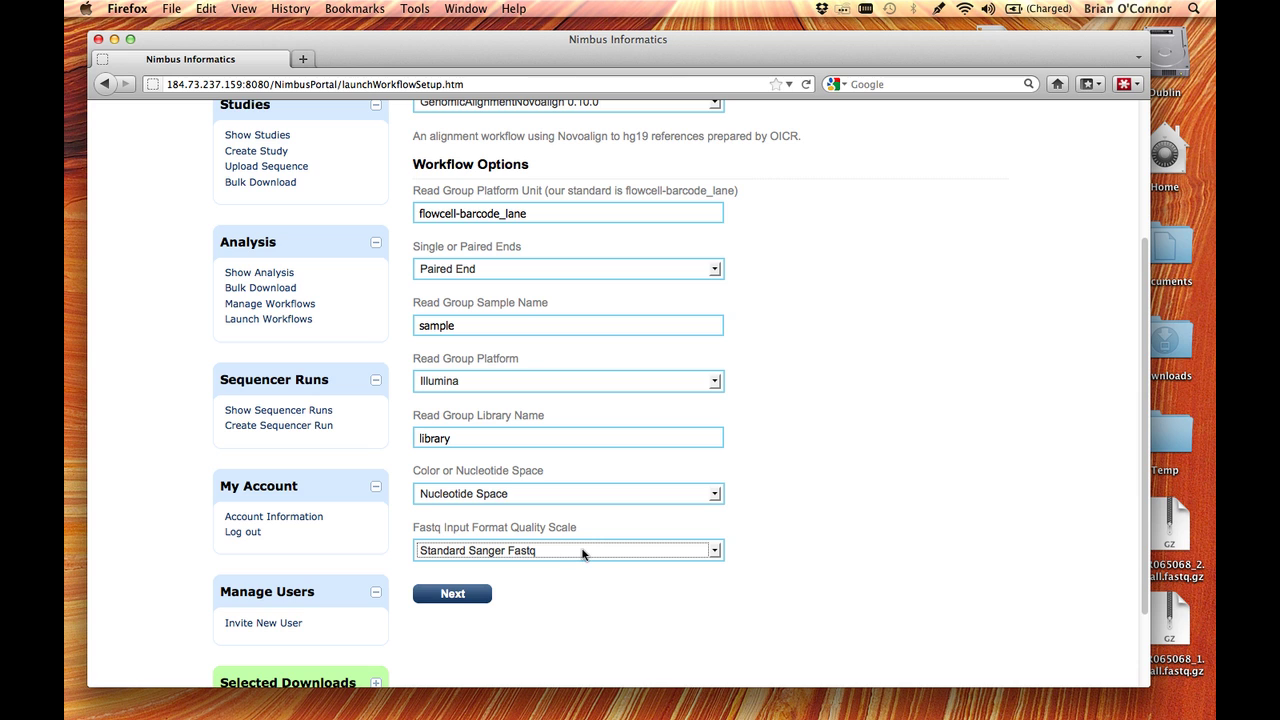
pyautogui.click(473, 594)
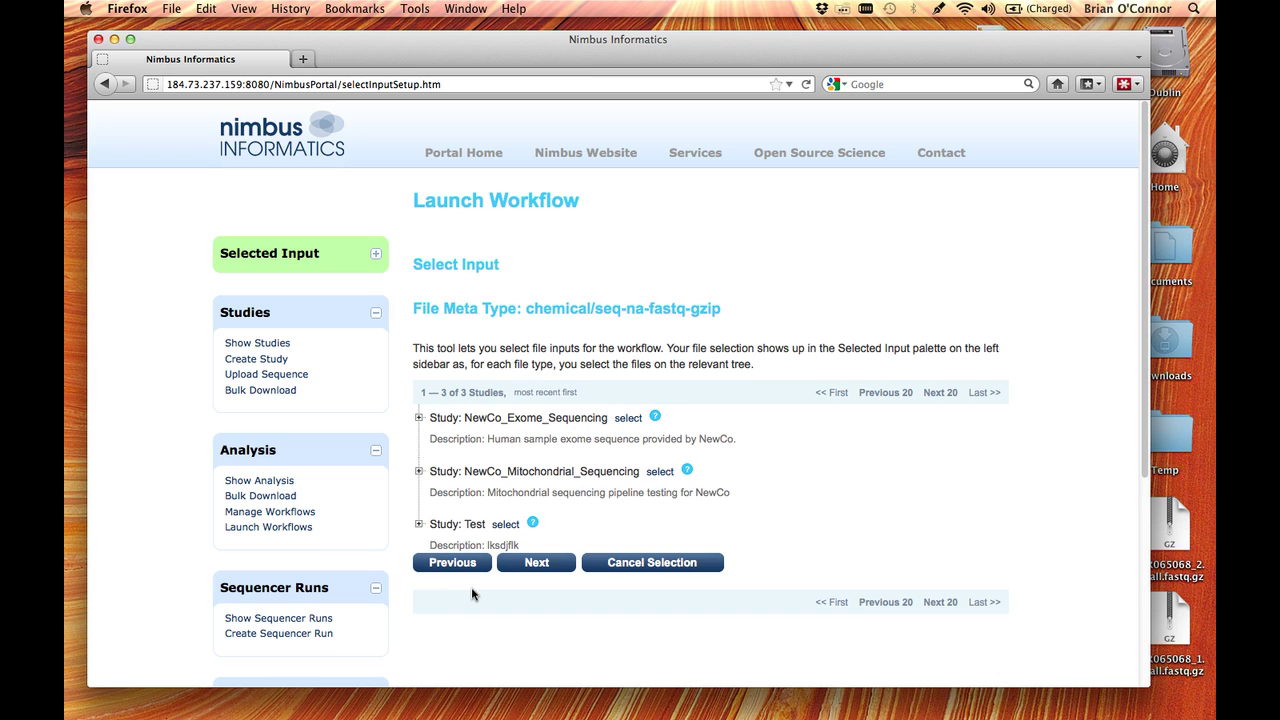
# Step: Expand the Test study and its experiment asdfsad SWID:4717 down to the sample level
pyautogui.click(459, 524)
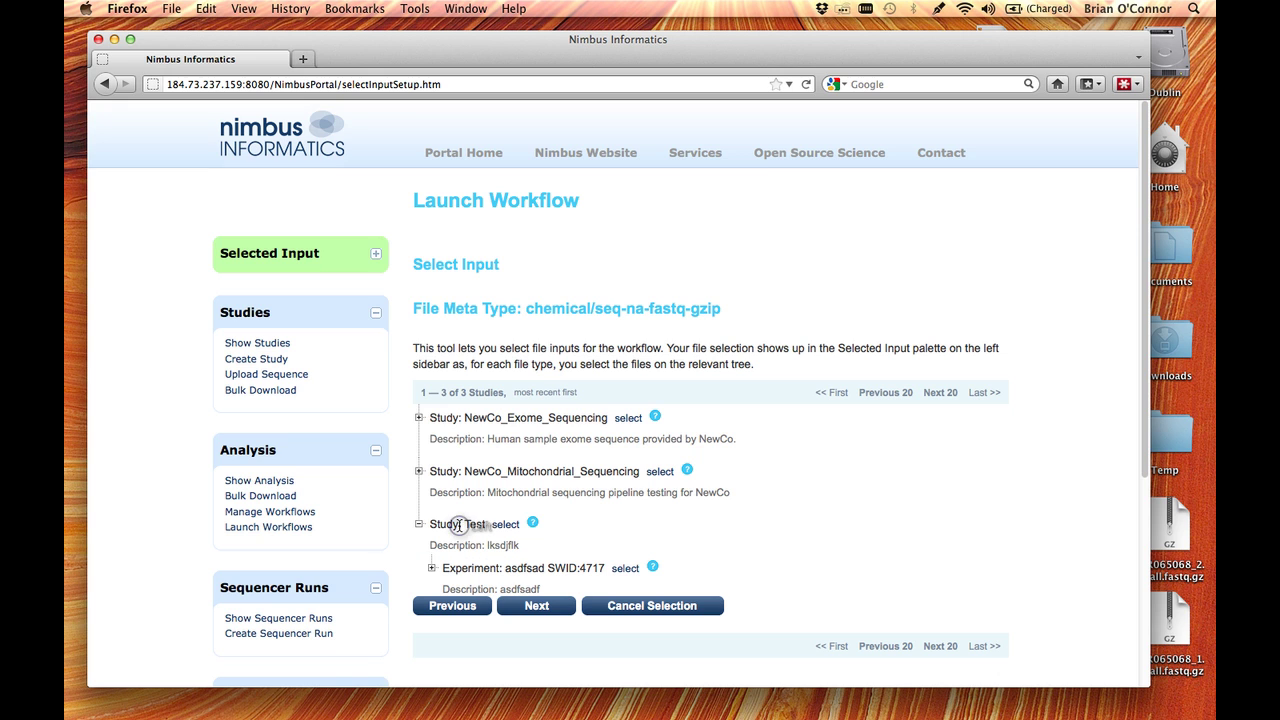
pyautogui.click(527, 569)
pyautogui.scroll(-1, 530, 572)
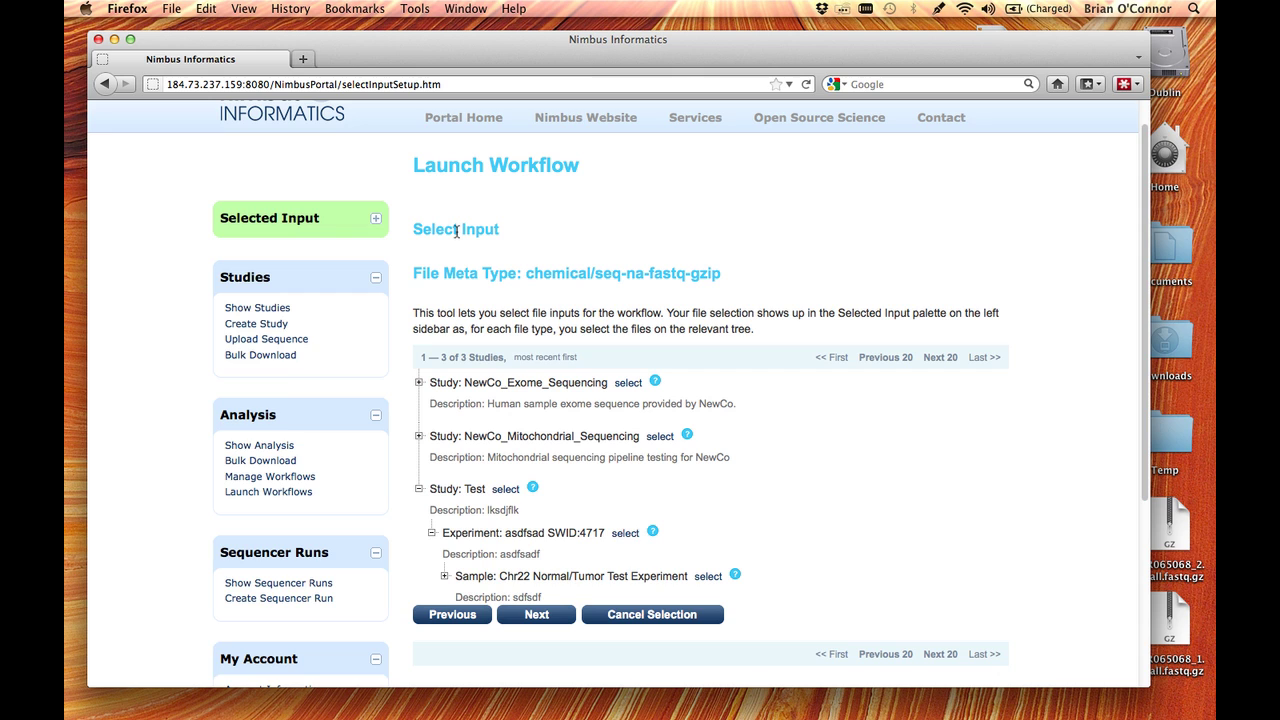
# Step: Show the selected input list and expand the Chr22 Normal/Tumor Test Experiment sample through IUS SWID:4729 to the files of upload event SWID:4727
pyautogui.click(376, 218)
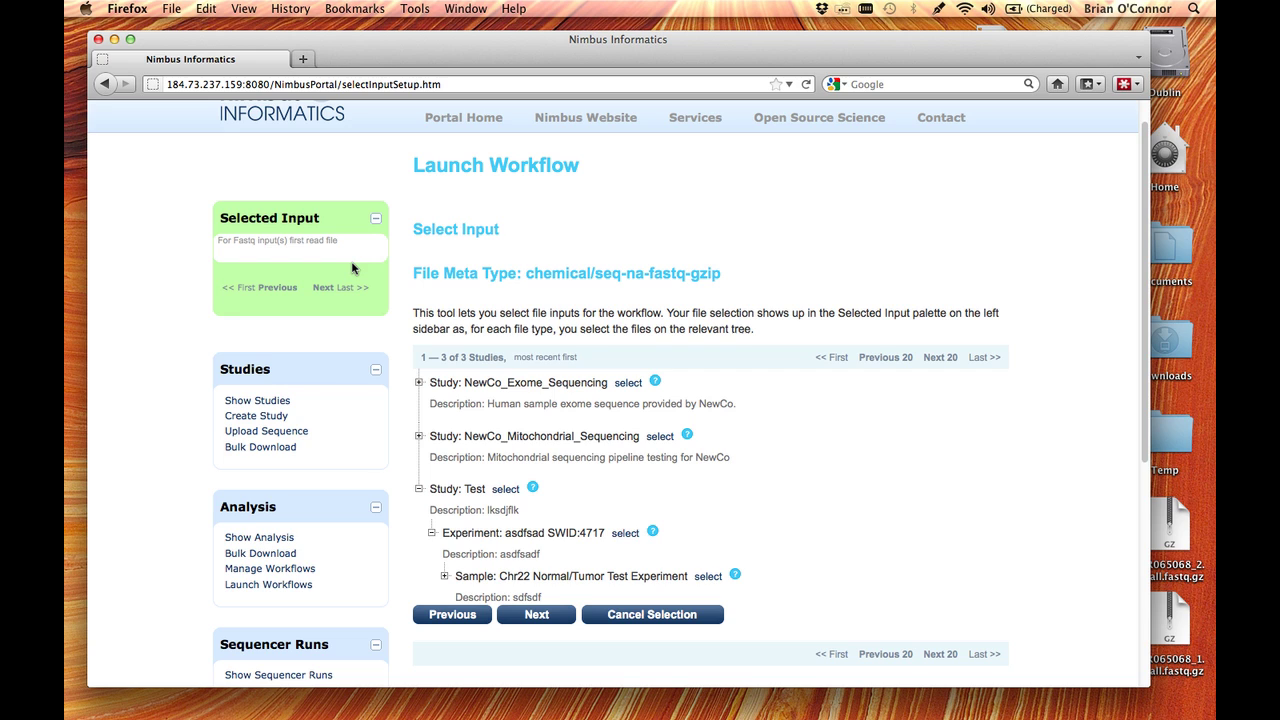
pyautogui.click(578, 577)
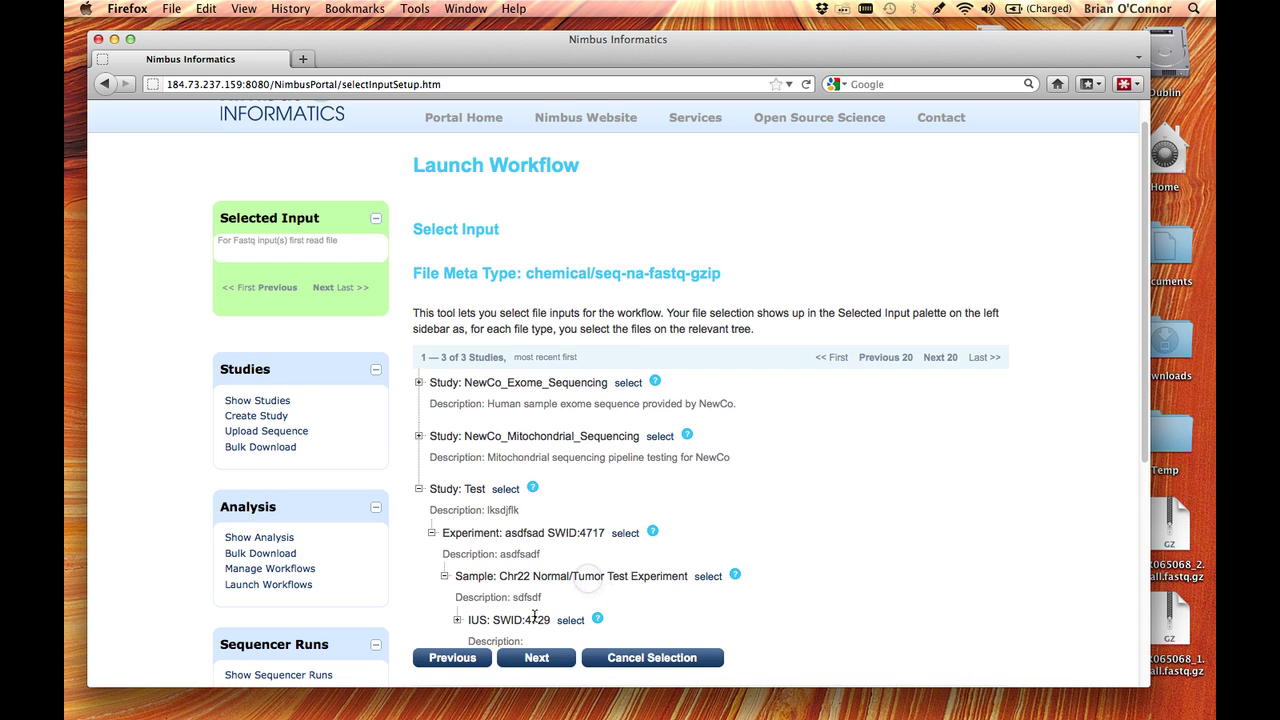
pyautogui.click(536, 620)
pyautogui.scroll(-2, 640, 610)
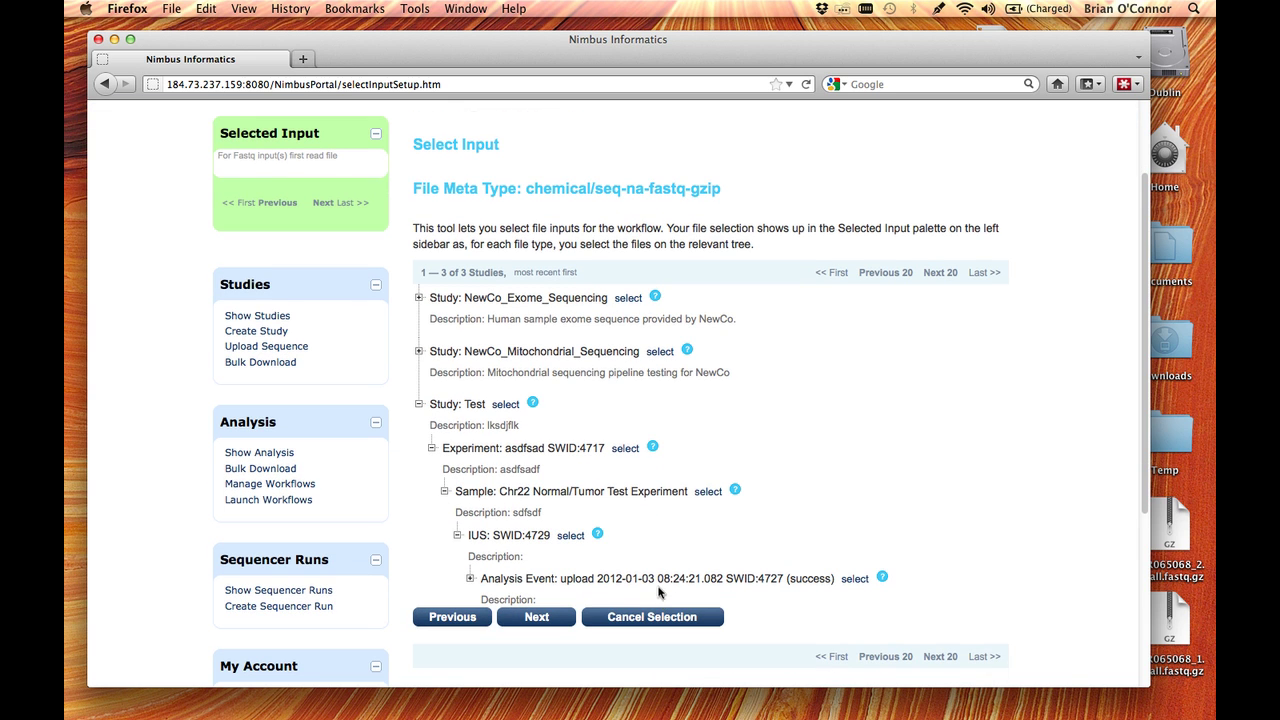
pyautogui.click(681, 578)
pyautogui.scroll(-3, 683, 580)
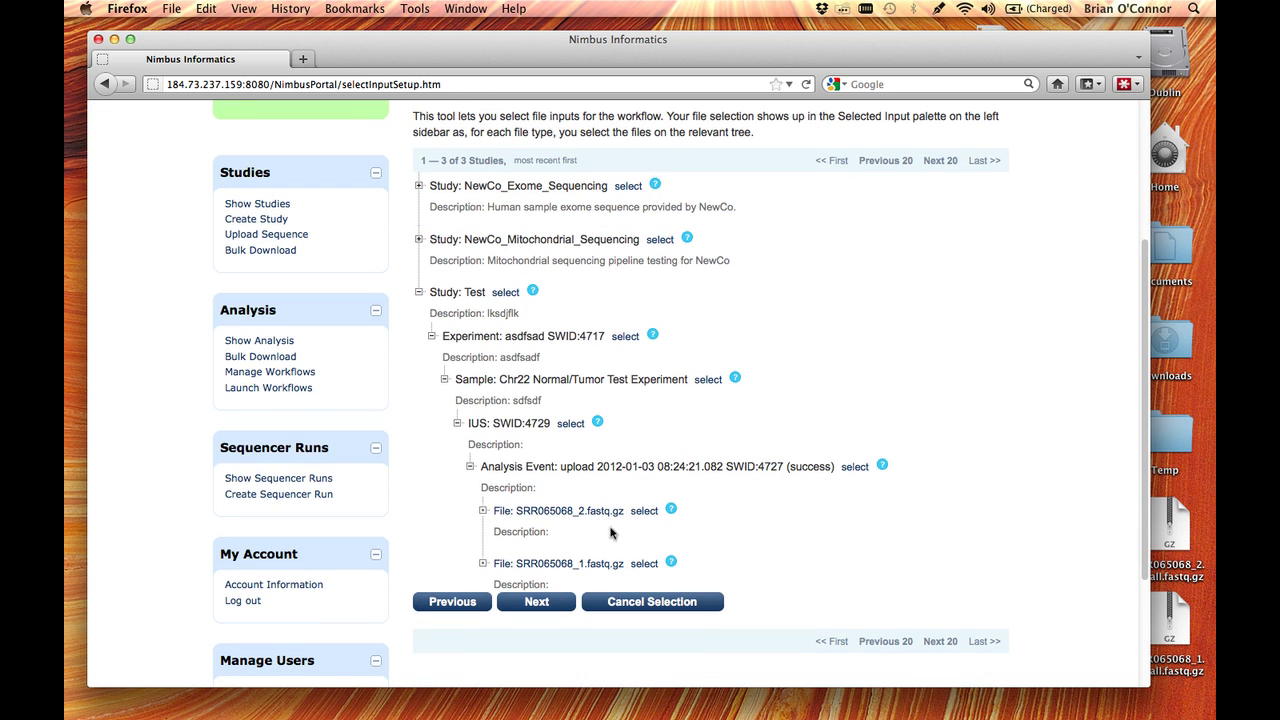
# Step: Choose SRR065068_1.fastq.gz as the first read file, check it in the selected input list, and proceed to the second read file selection
pyautogui.click(645, 564)
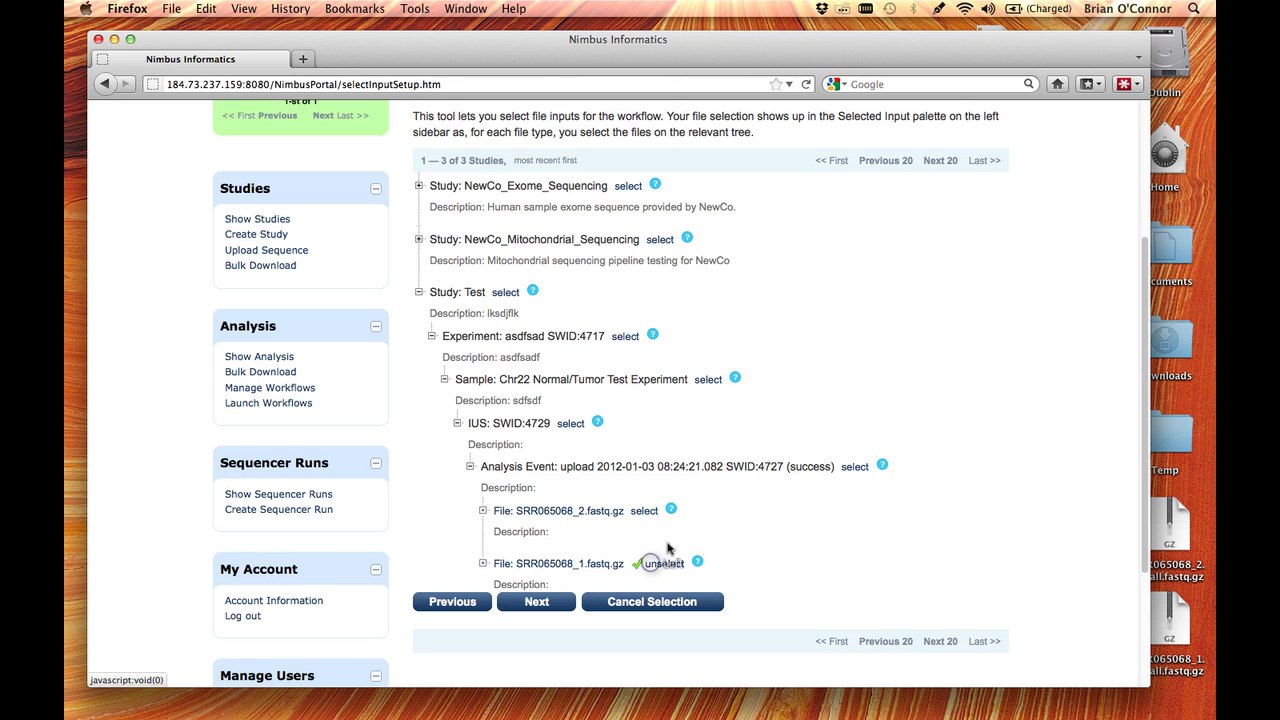
pyautogui.scroll(3, 733, 459)
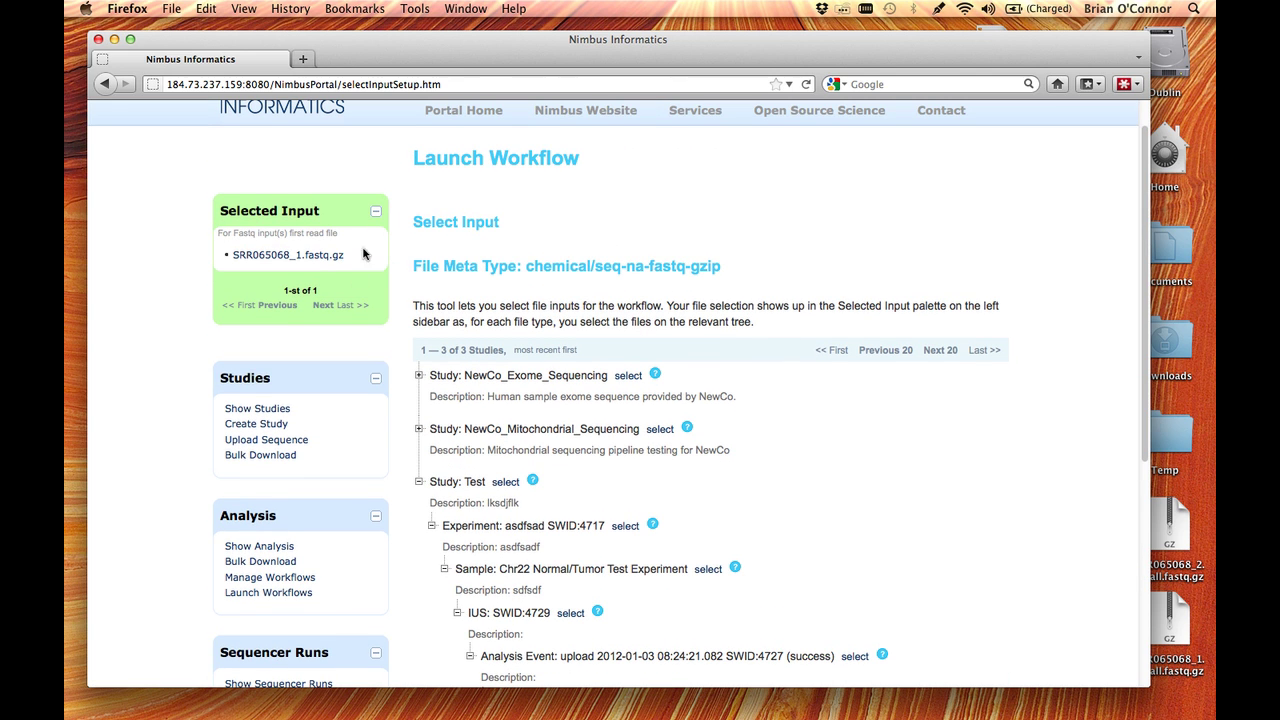
pyautogui.scroll(-5, 383, 257)
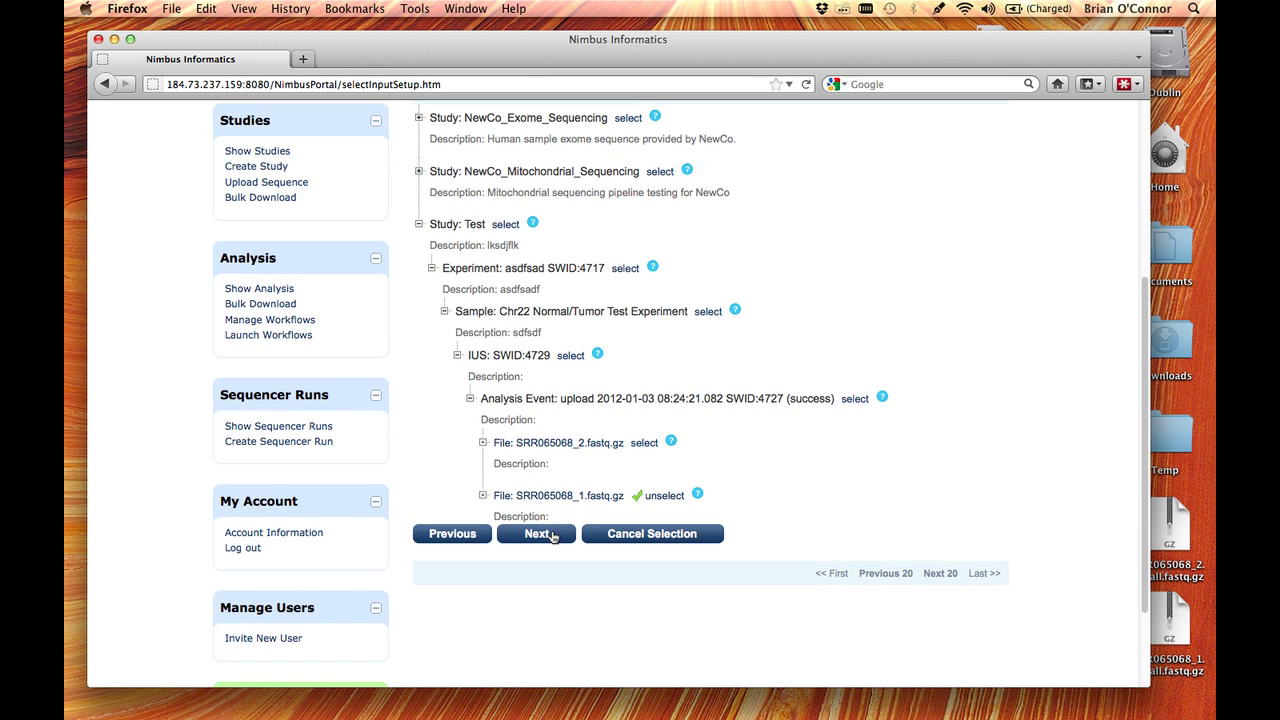
pyautogui.click(553, 535)
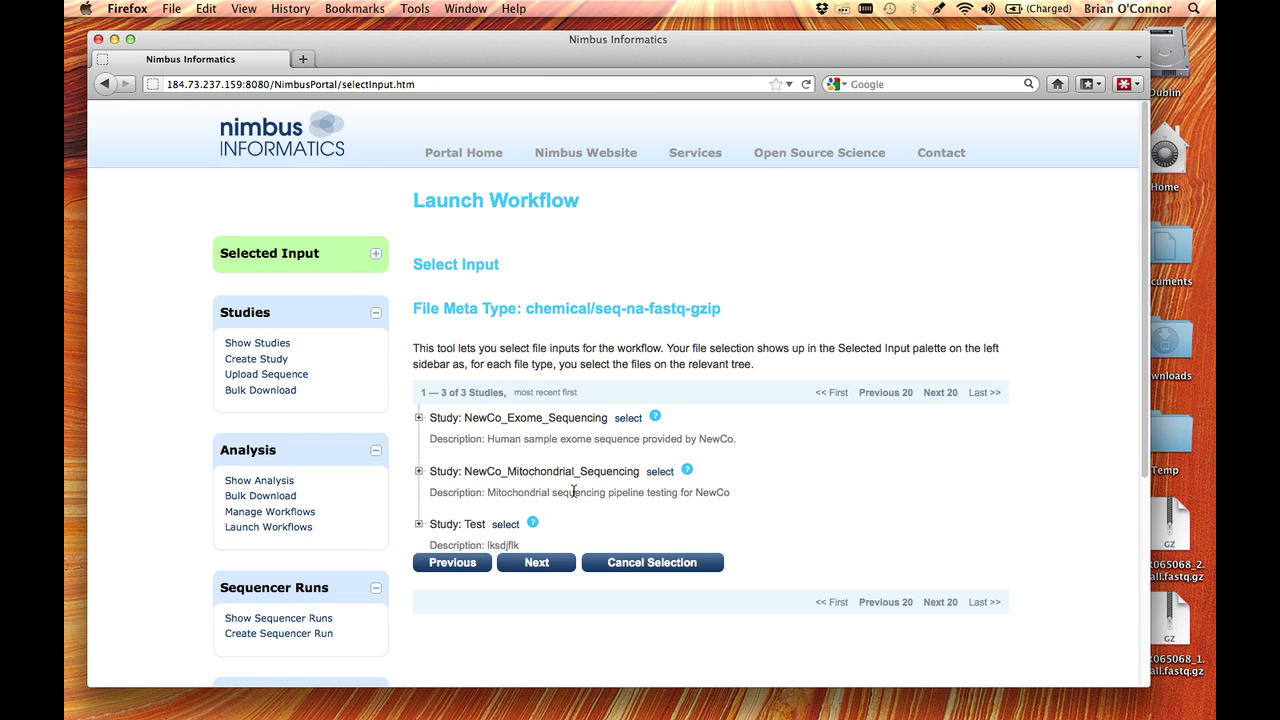
# Step: Show the selected input list and expand the Test study down to the FASTQ files of upload event SWID:4727 for the second read
pyautogui.click(470, 524)
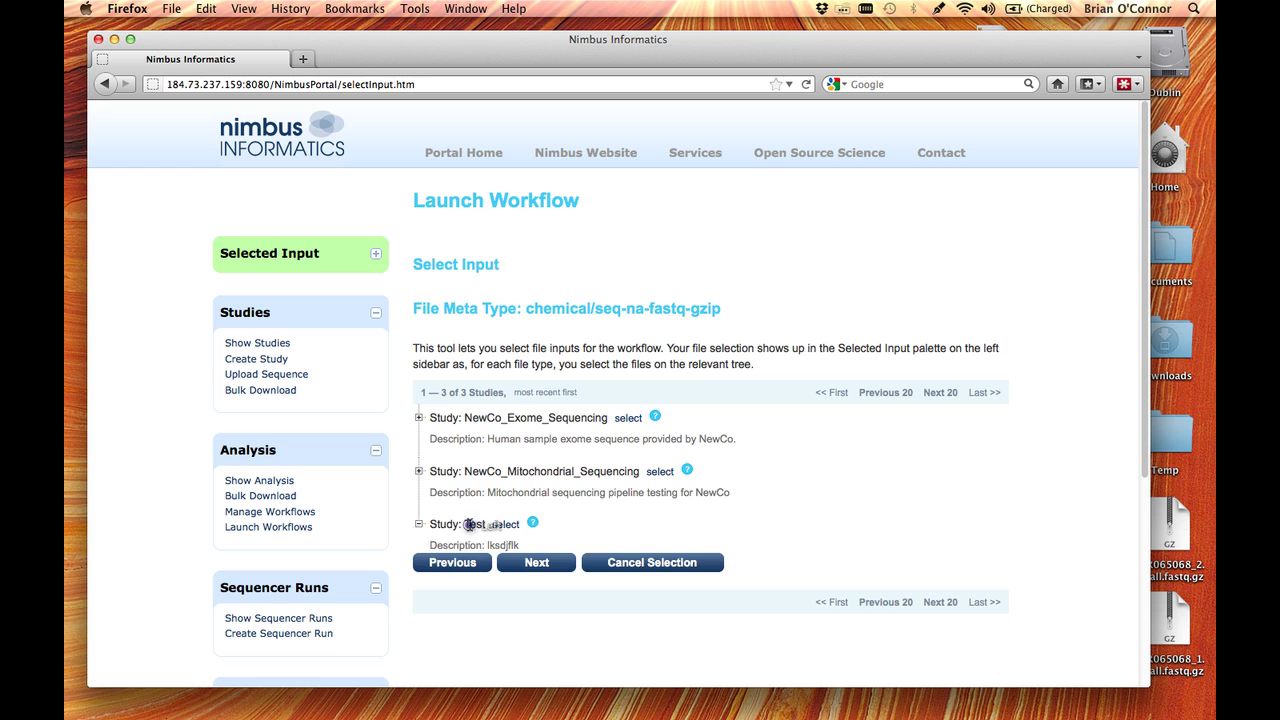
pyautogui.click(375, 254)
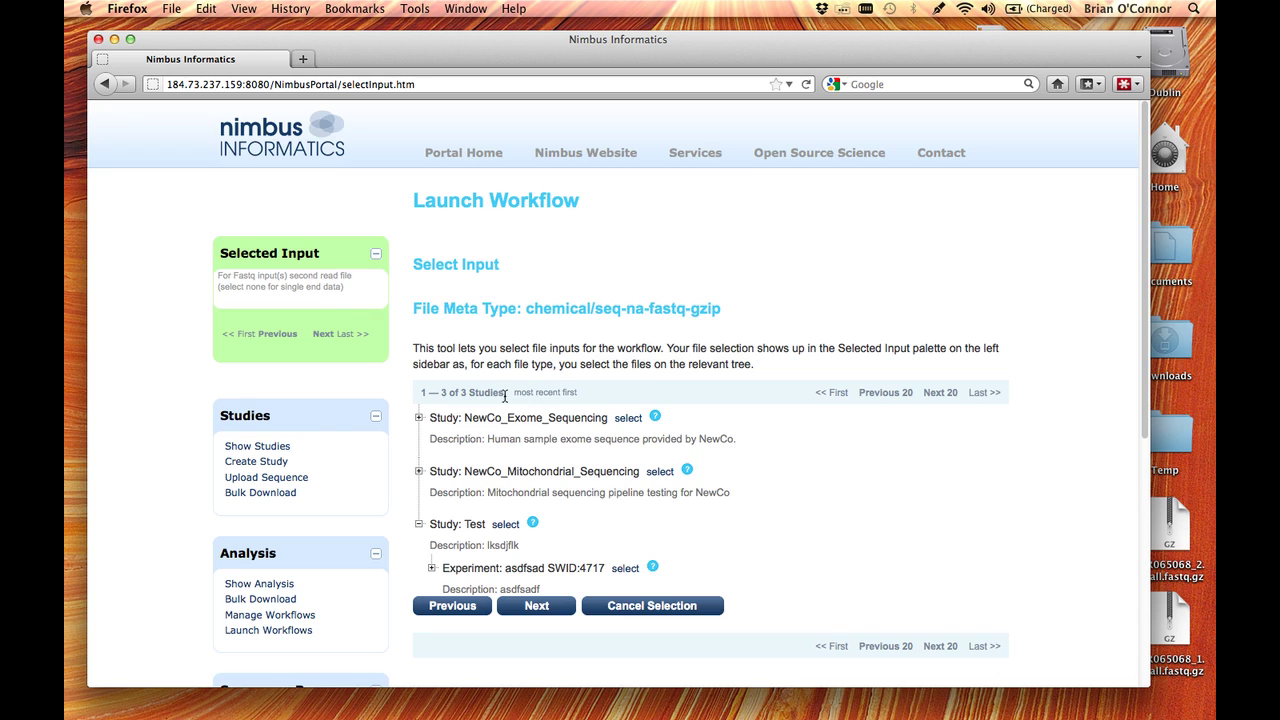
pyautogui.scroll(-1, 505, 396)
pyautogui.click(526, 503)
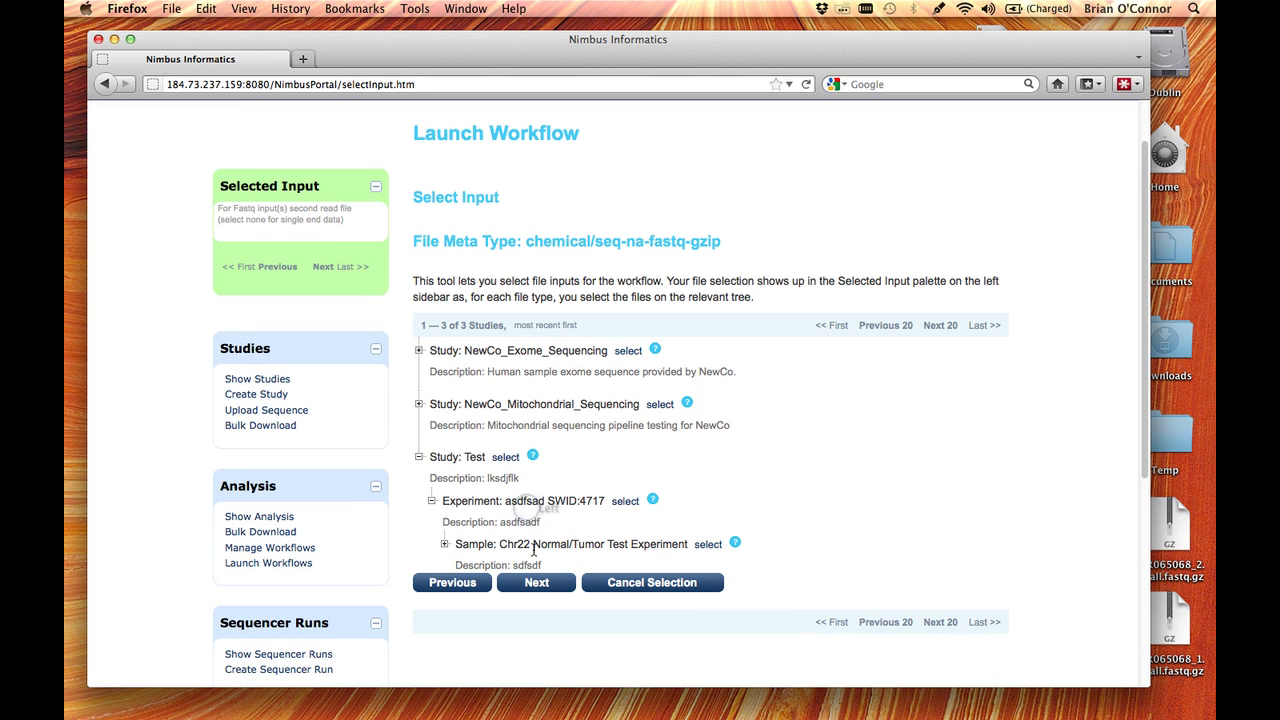
pyautogui.click(533, 547)
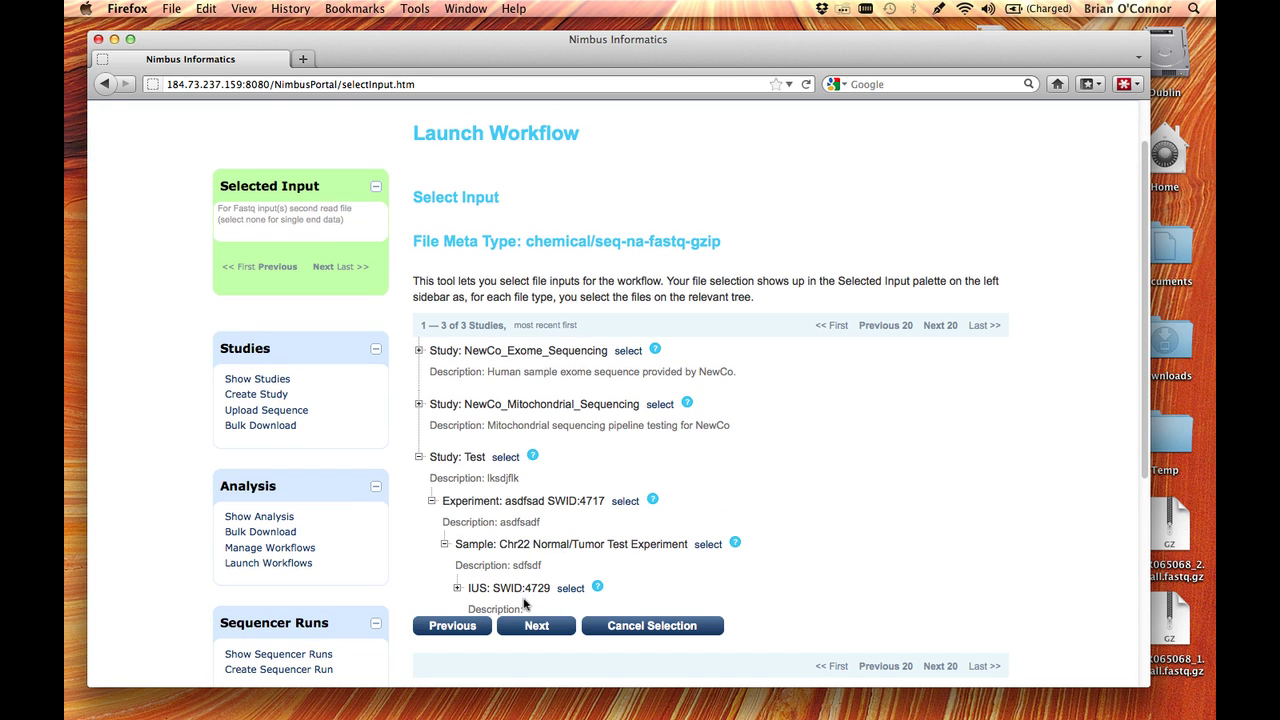
pyautogui.click(520, 588)
pyautogui.scroll(-1, 520, 588)
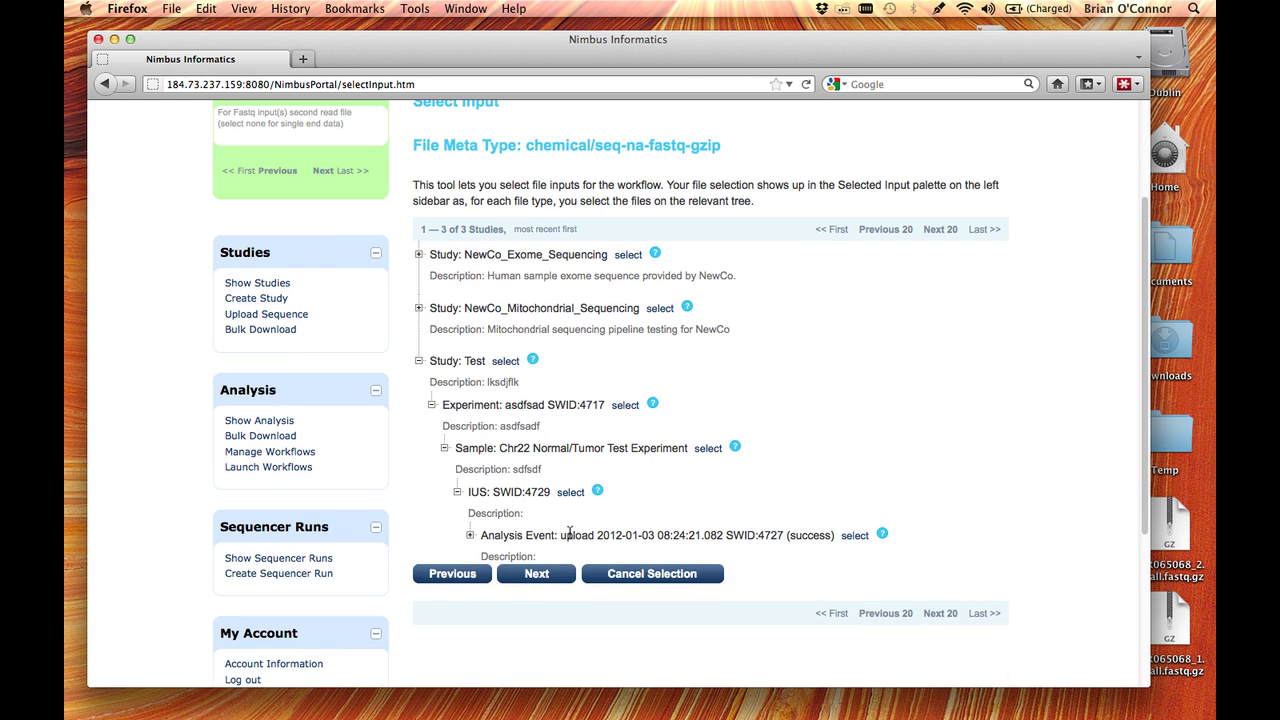
pyautogui.click(568, 534)
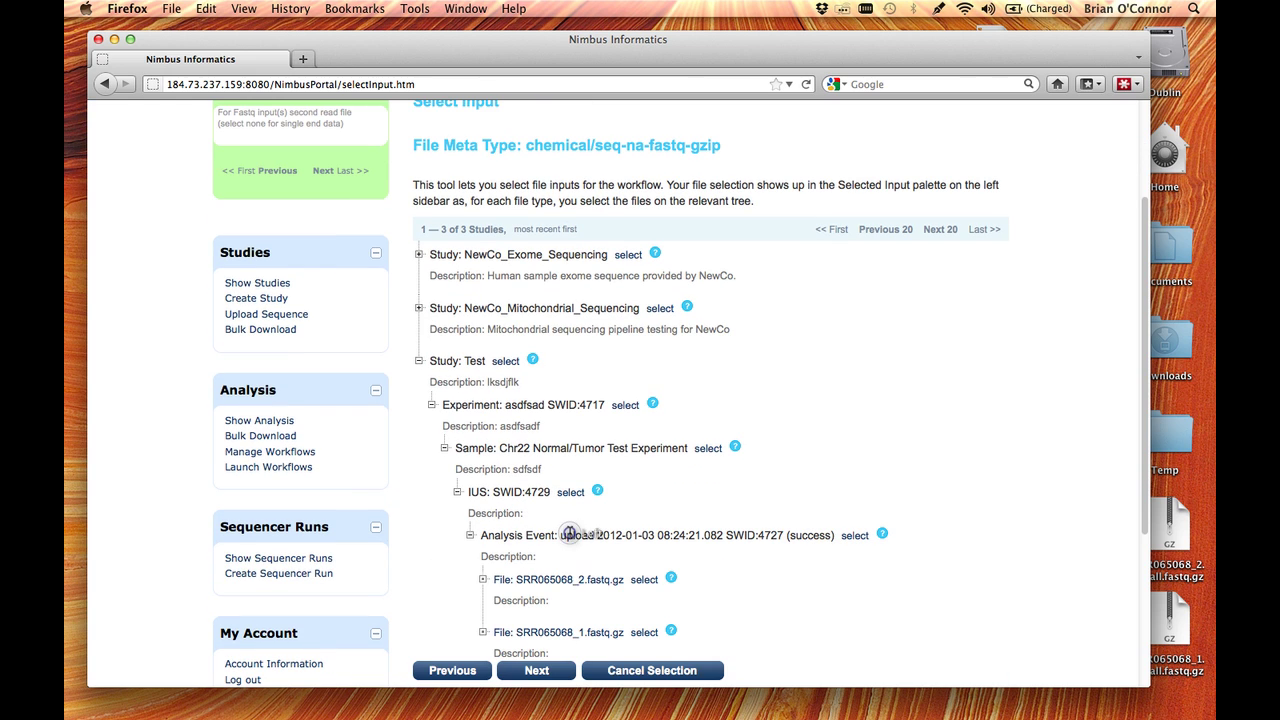
# Step: Choose SRR065068_2.fastq.gz as the second read file, check it in the selected input list, and proceed to the launch summary
pyautogui.click(644, 580)
pyautogui.scroll(1, 635, 470)
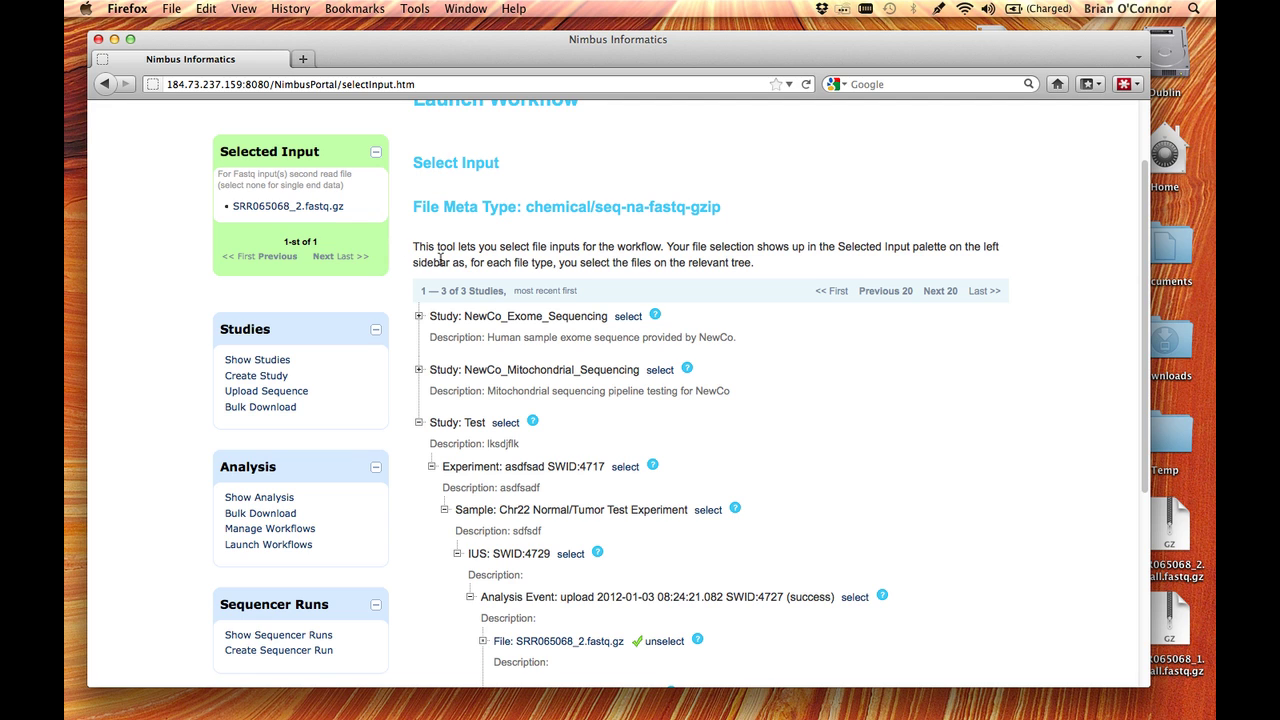
pyautogui.scroll(-1, 440, 260)
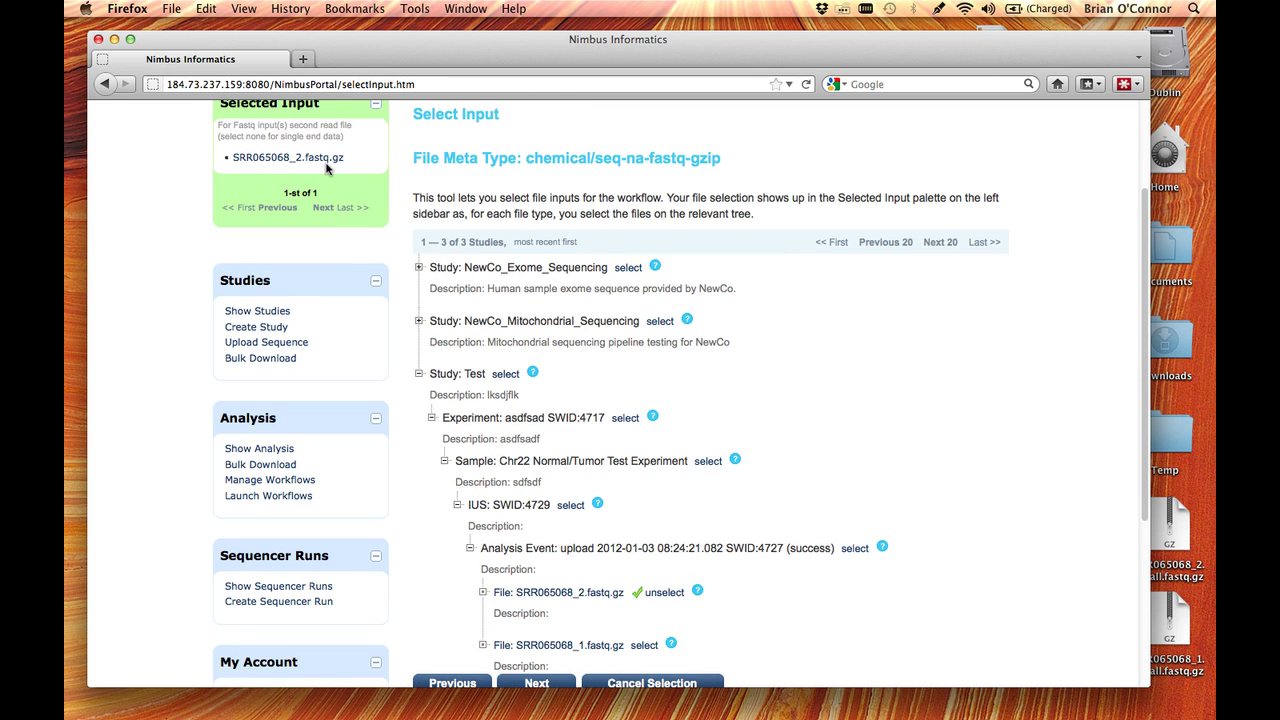
pyautogui.scroll(-3, 455, 258)
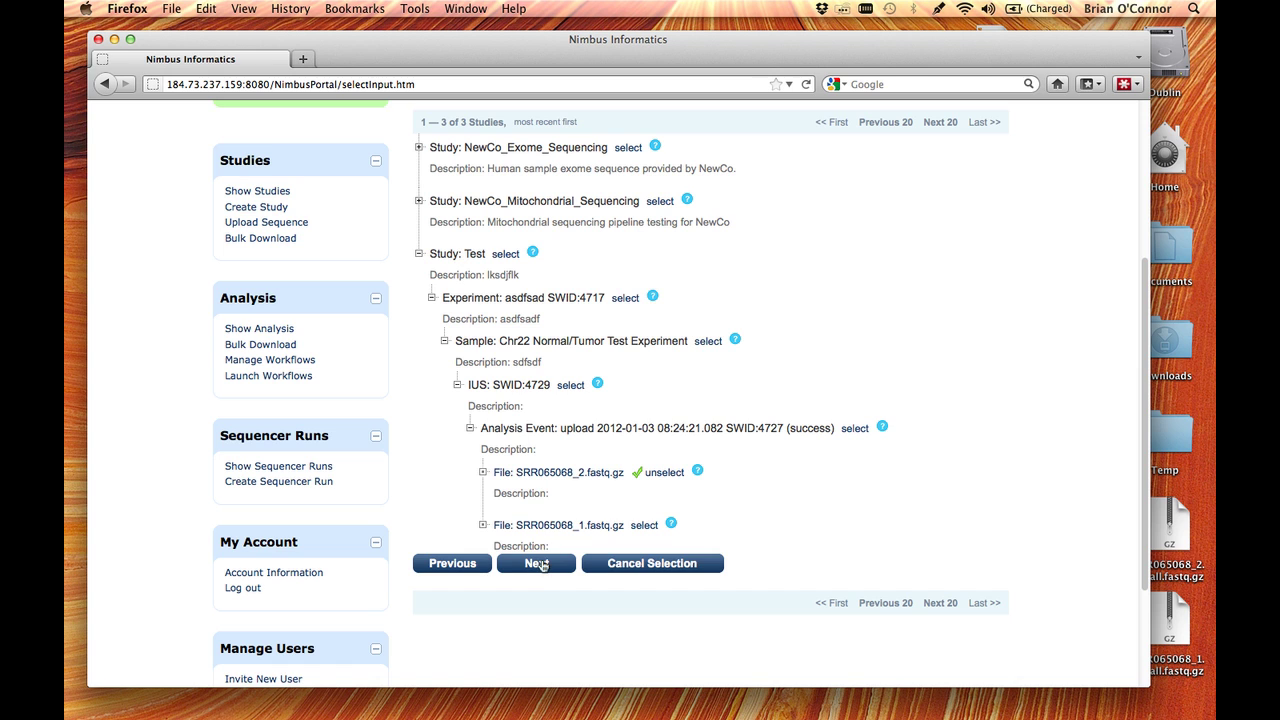
pyautogui.click(537, 564)
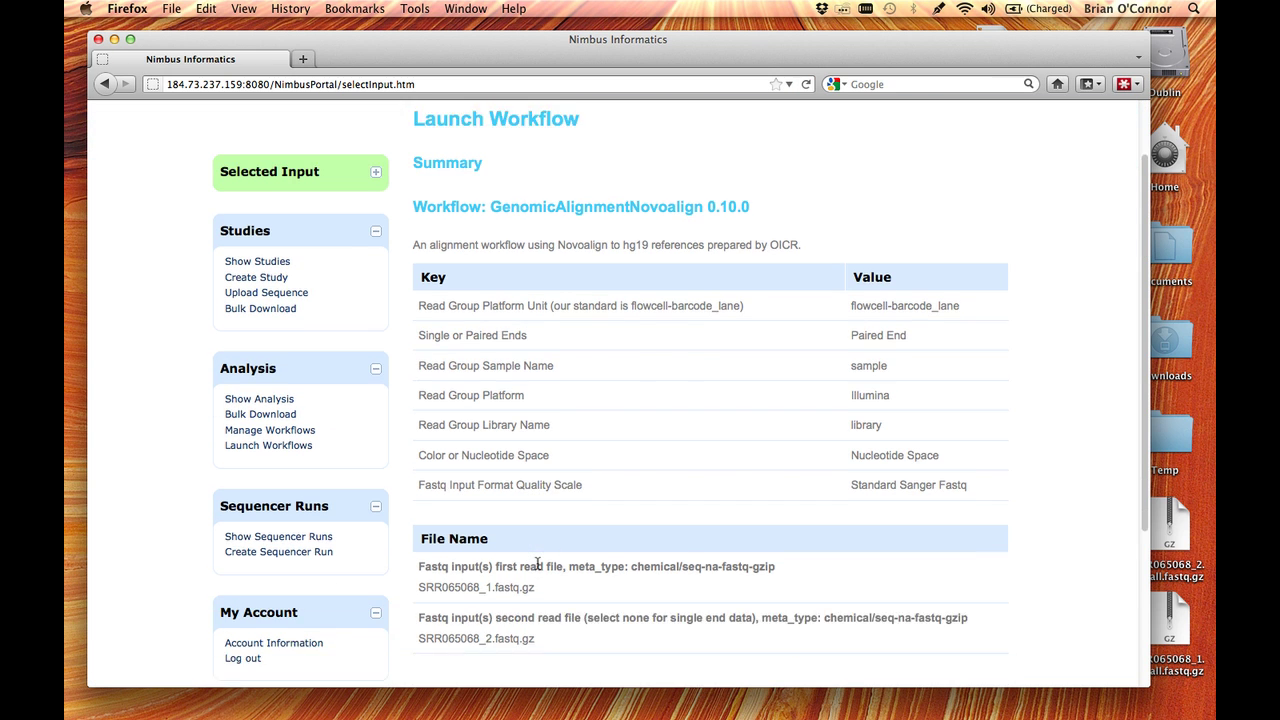
# Step: Review the first and second read file entries in the launch summary, highlighting their labels and file names
pyautogui.scroll(-1, 537, 564)
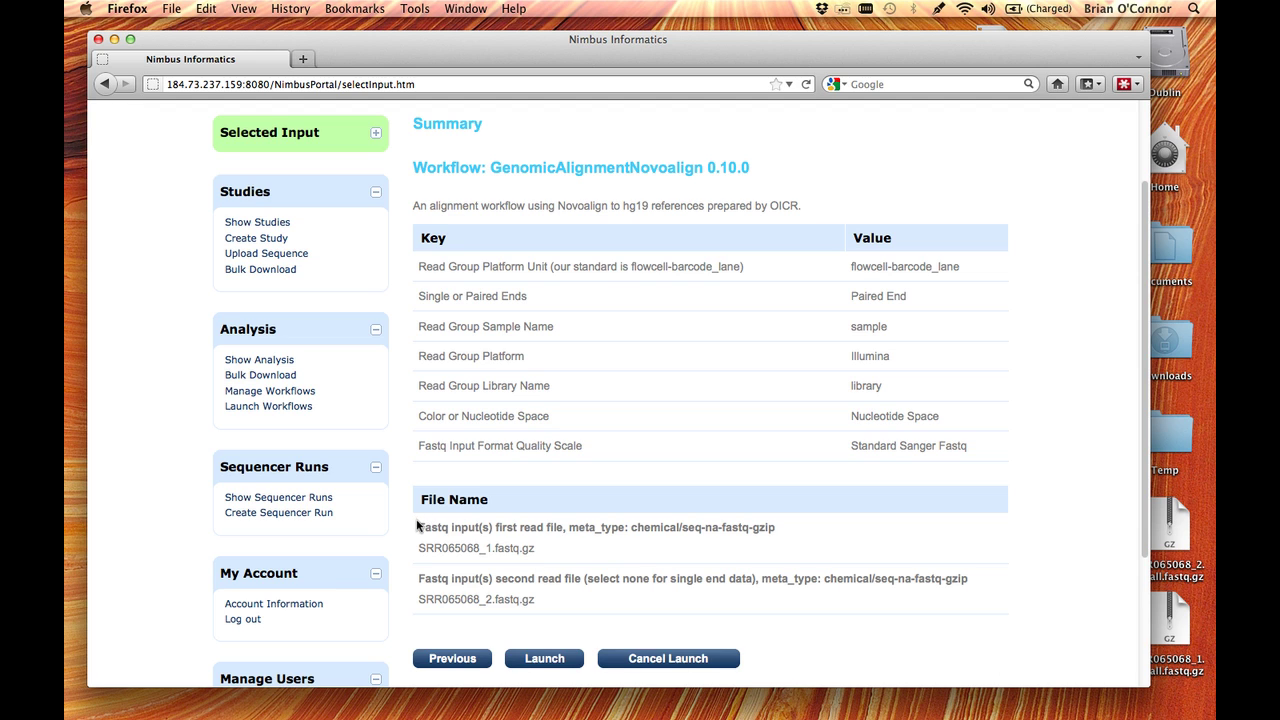
pyautogui.moveTo(418, 521); pyautogui.dragTo(571, 601)
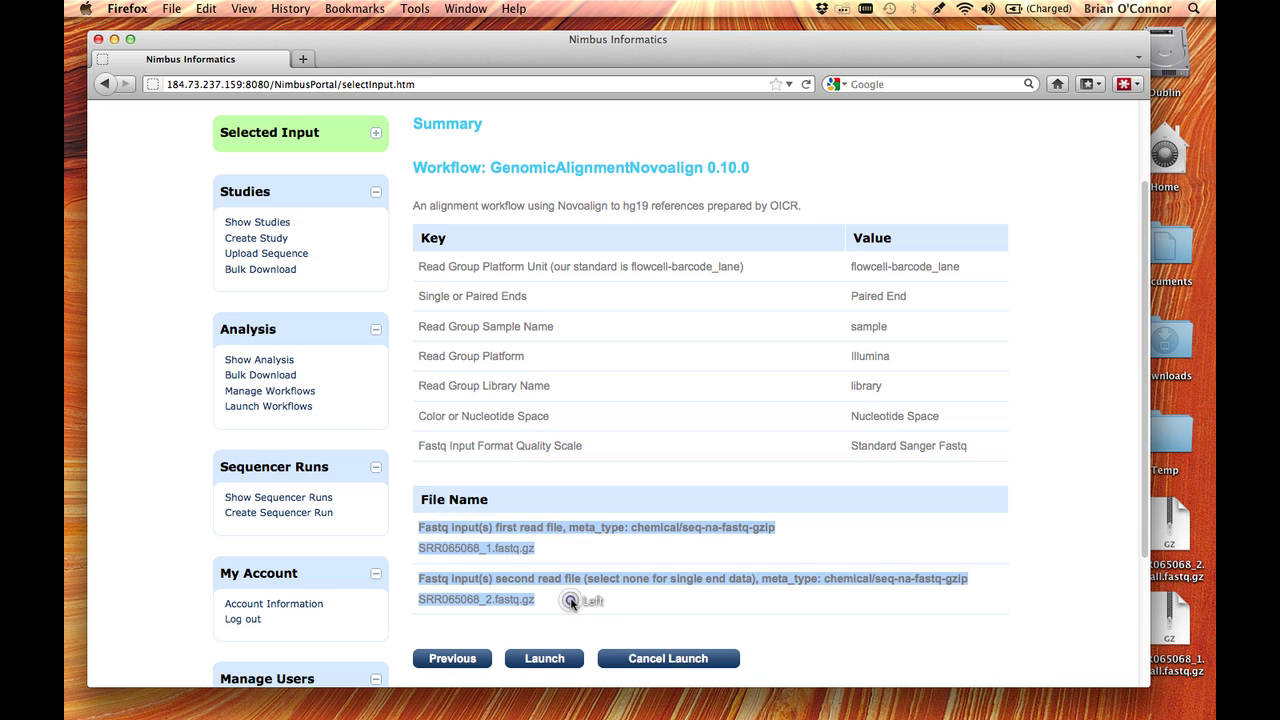
pyautogui.click(517, 533)
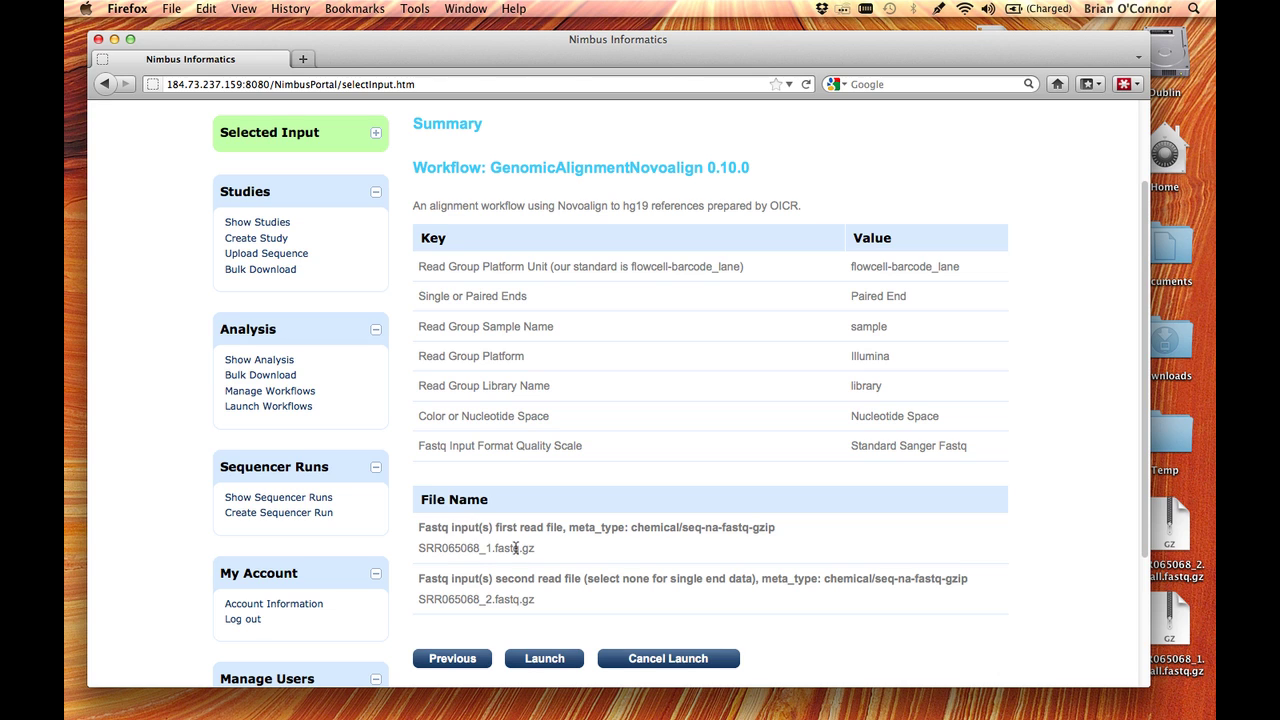
pyautogui.moveTo(500, 527); pyautogui.dragTo(468, 549)
pyautogui.click(488, 578)
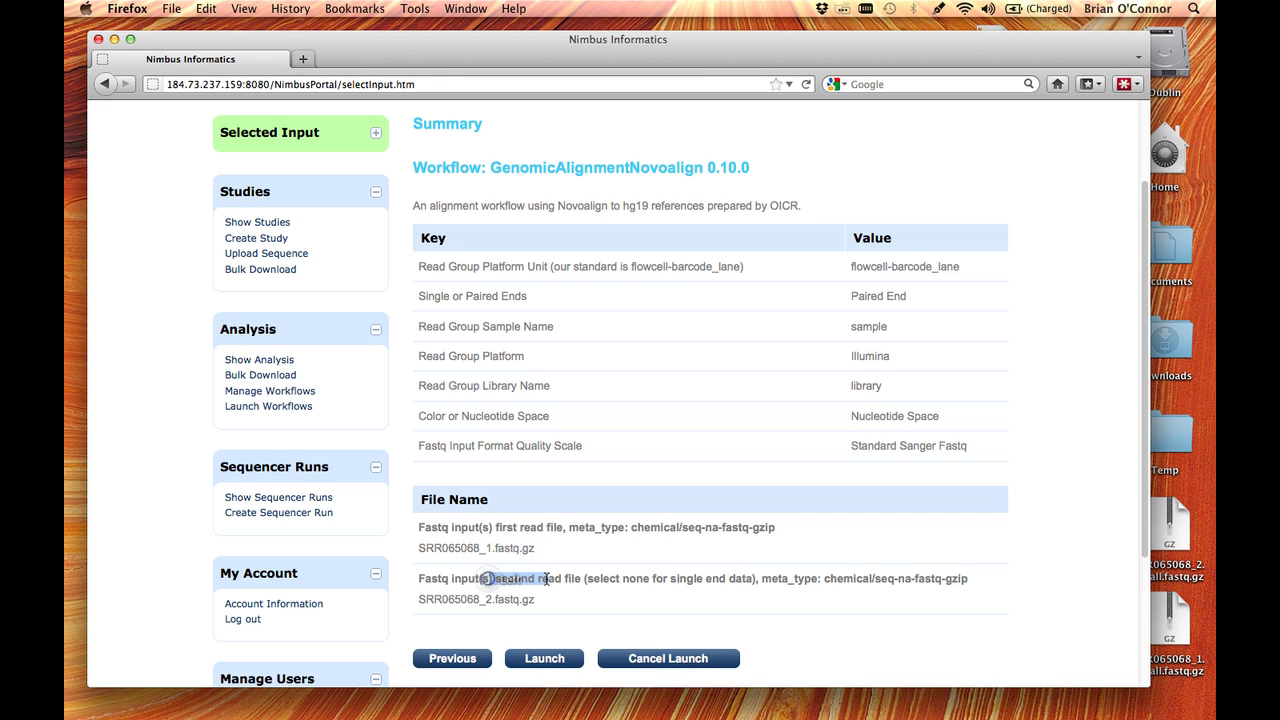
pyautogui.moveTo(474, 599); pyautogui.dragTo(533, 597)
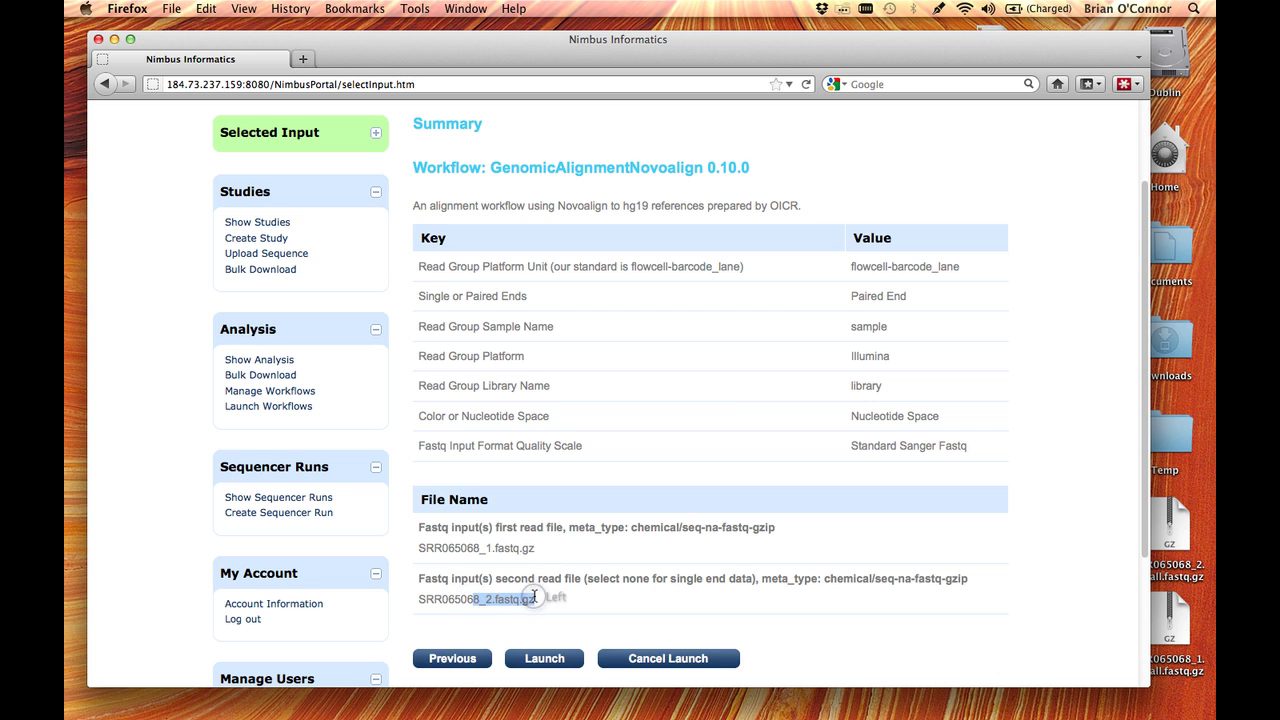
# Step: Launch the GenomicAlignmentNovoalign 0.10.0 workflow and look through the list of running analyses
pyautogui.scroll(-2, 555, 556)
pyautogui.click(548, 574)
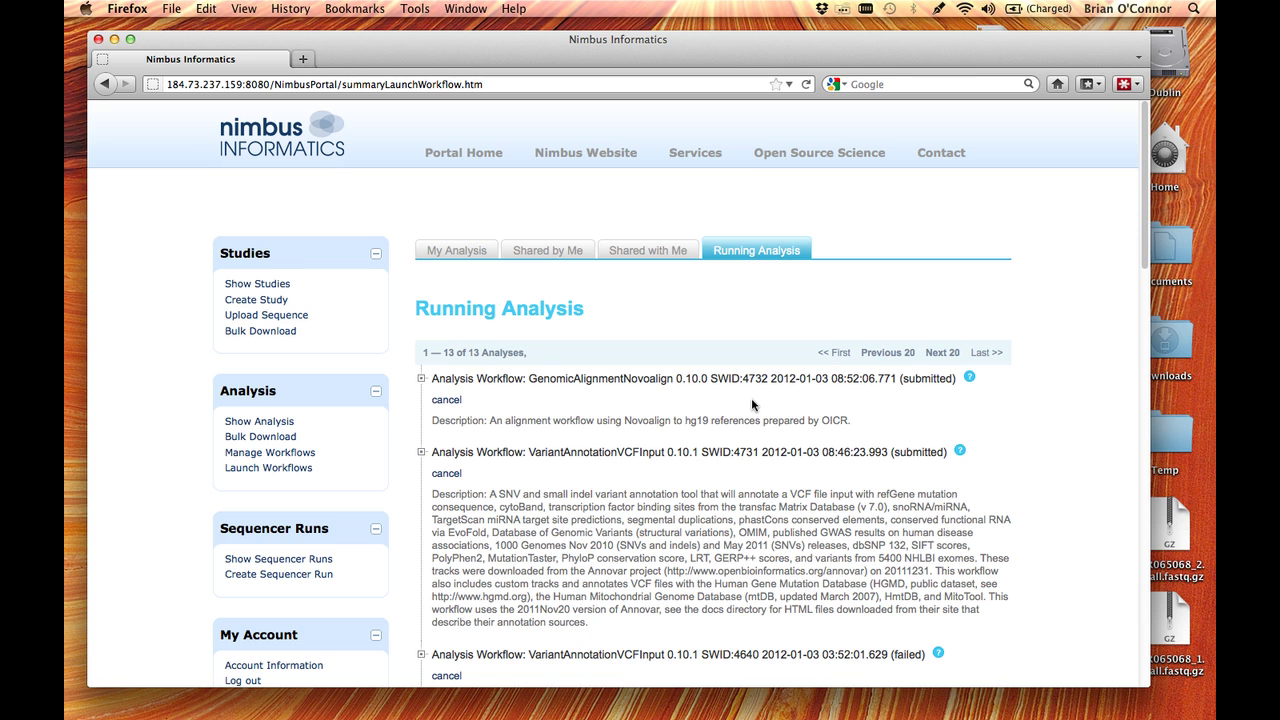
pyautogui.scroll(-5, 751, 398)
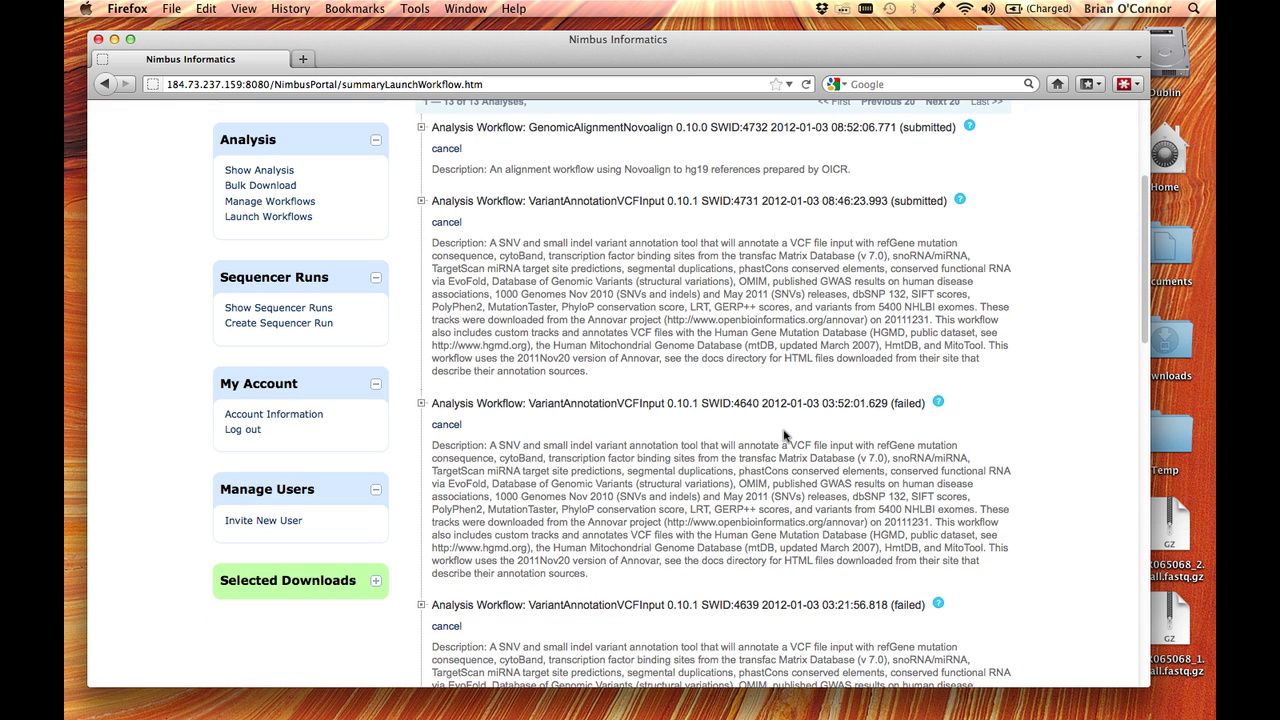